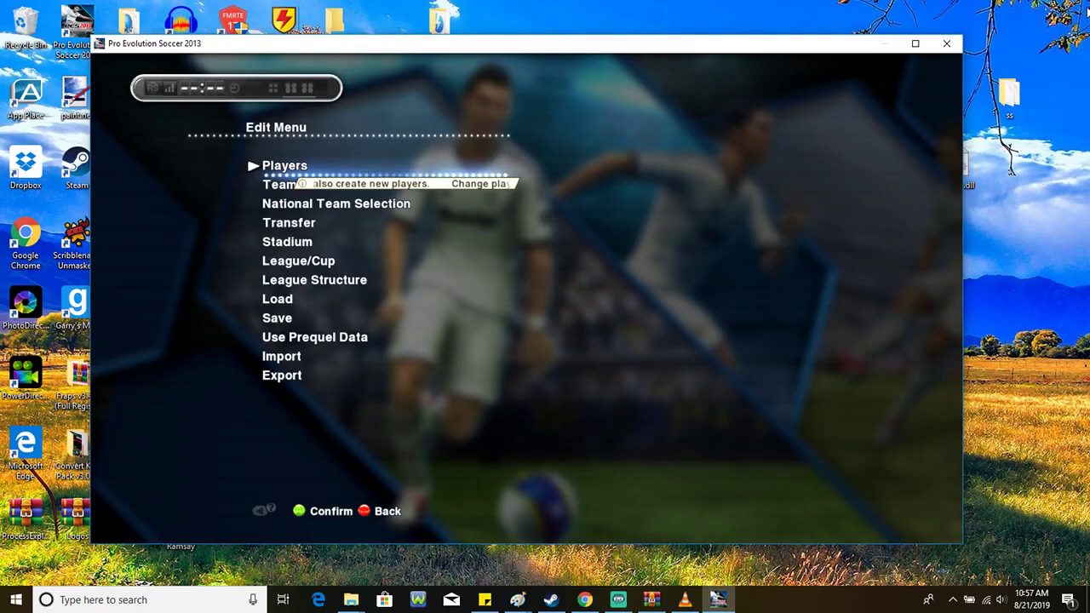
Select Teams in the Edit Menu to open the team editor
{"action": "key", "text": "Down"}
{"action": "key", "text": "Down"}
{"action": "key", "text": "Down"}
{"action": "key", "text": "Down"}
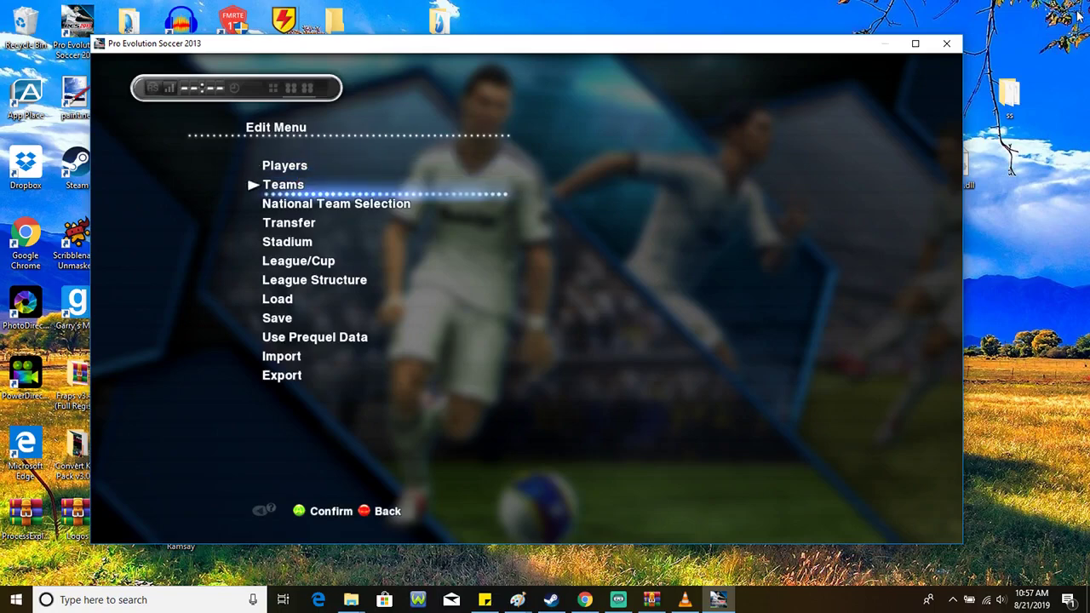
{"action": "key", "text": "Down"}
{"action": "key", "text": "Up"}
{"action": "key", "text": "Up"}
{"action": "key", "text": "Up"}
{"action": "key", "text": "Up"}
{"action": "key", "text": "Up"}
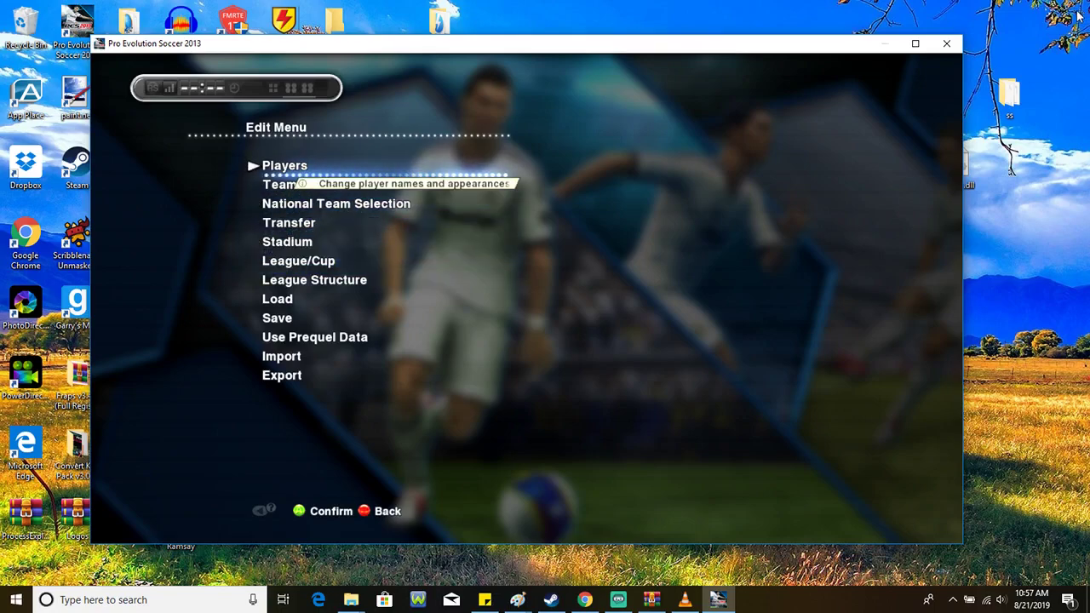
{"action": "key", "text": "Down"}
{"action": "key", "text": "Return"}
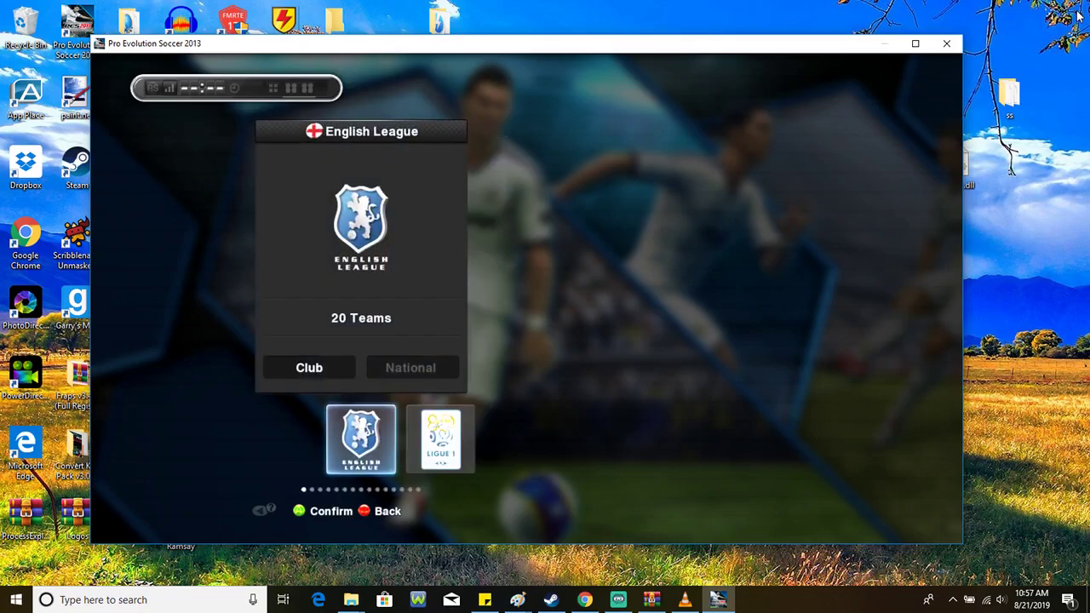
Browse the English League clubs from London FC, then open the Ligue 1 club list
{"action": "key", "text": "Right"}
{"action": "key", "text": "Right"}
{"action": "key", "text": "Right"}
{"action": "key", "text": "Right"}
{"action": "key", "text": "Right"}
{"action": "key", "text": "Left"}
{"action": "key", "text": "Left"}
{"action": "key", "text": "Left"}
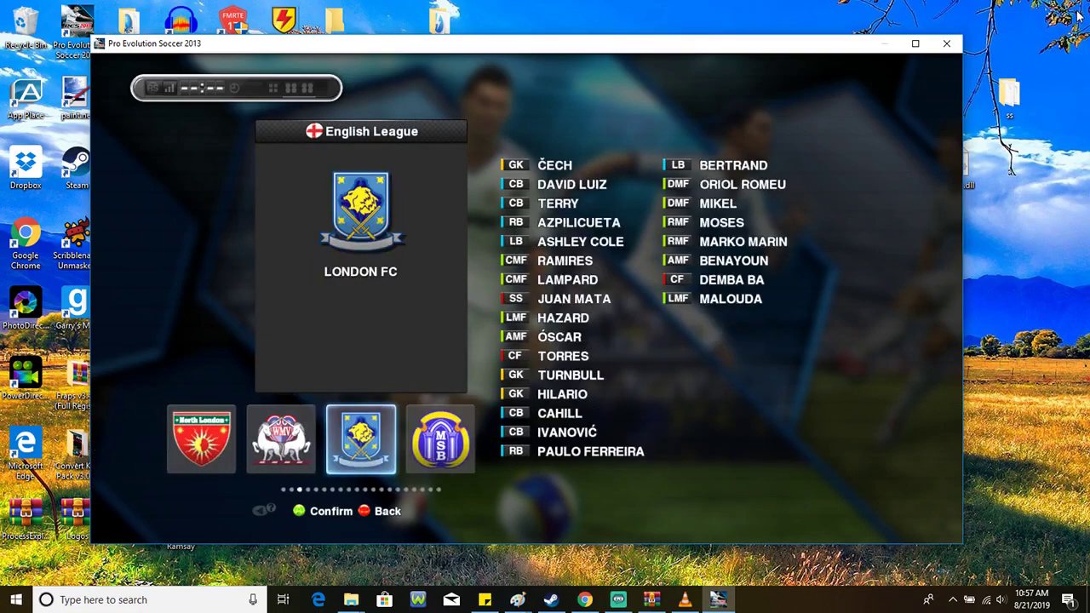
{"action": "key", "text": "Right"}
{"action": "key", "text": "Right"}
{"action": "key", "text": "Right"}
{"action": "key", "text": "Right"}
{"action": "key", "text": "Right"}
{"action": "key", "text": "Right"}
{"action": "key", "text": "Right"}
{"action": "key", "text": "Right"}
{"action": "key", "text": "Right"}
{"action": "key", "text": "Right"}
{"action": "key", "text": "Right"}
{"action": "key", "text": "Right"}
{"action": "key", "text": "Right"}
{"action": "key", "text": "Right"}
{"action": "key", "text": "Right"}
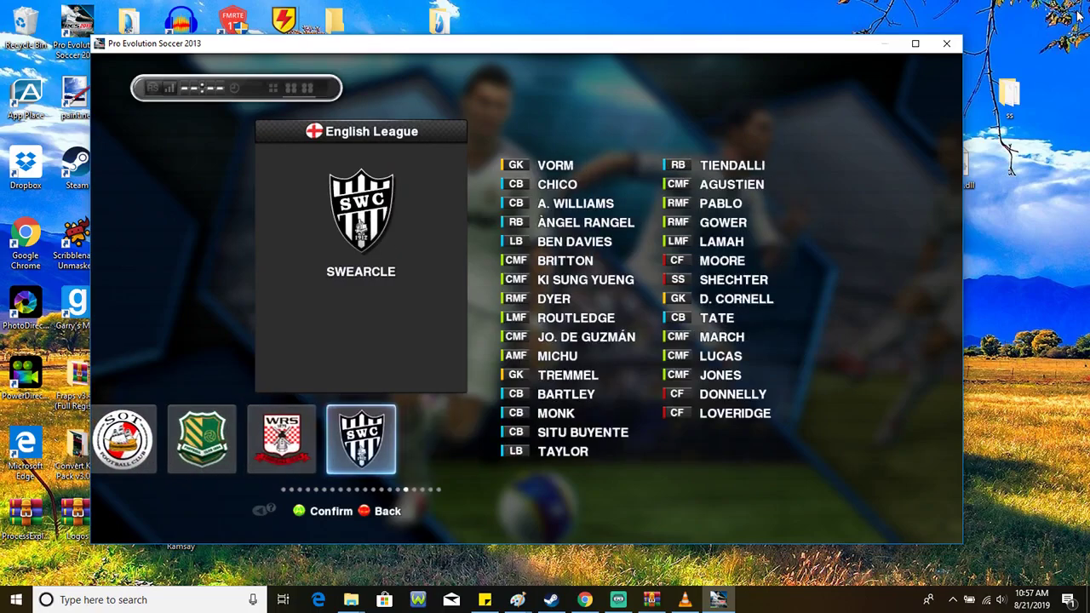
{"action": "key", "text": "Right"}
{"action": "key", "text": "Right"}
{"action": "key", "text": "Escape"}
Browse Italian League, Ligue 1 and Eredivisie clubs and view an Eredivisie roster
{"action": "key", "text": "Right"}
{"action": "key", "text": "Right"}
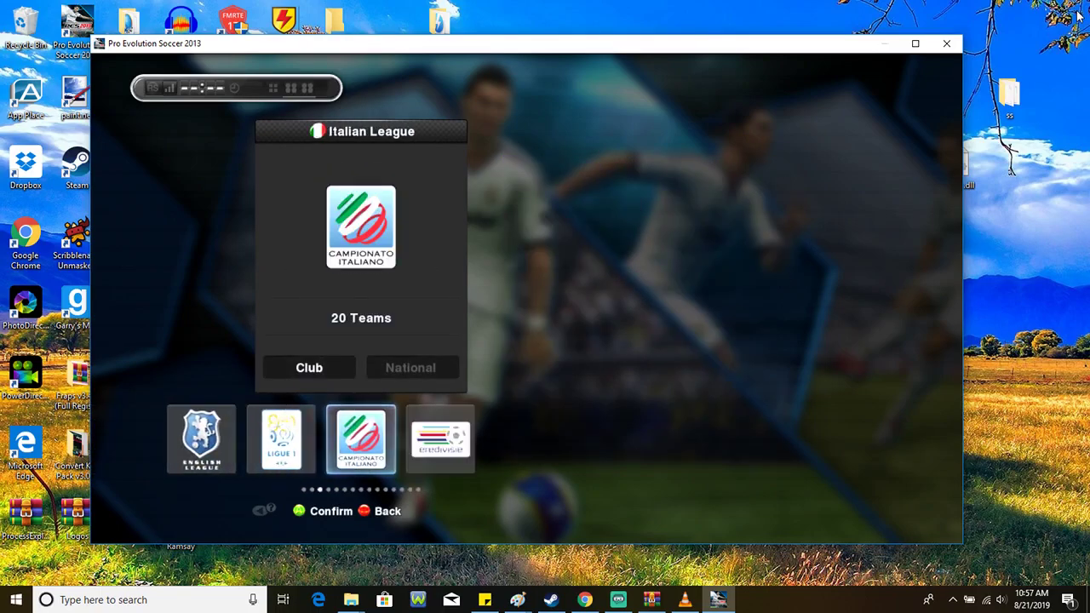
{"action": "key", "text": "Left"}
{"action": "key", "text": "Return"}
{"action": "key", "text": "Right"}
{"action": "key", "text": "Right"}
{"action": "key", "text": "Right"}
{"action": "key", "text": "Right"}
{"action": "key", "text": "Right"}
{"action": "key", "text": "Right"}
{"action": "key", "text": "Right"}
{"action": "key", "text": "Right"}
{"action": "key", "text": "Escape"}
{"action": "key", "text": "Right"}
{"action": "key", "text": "Right"}
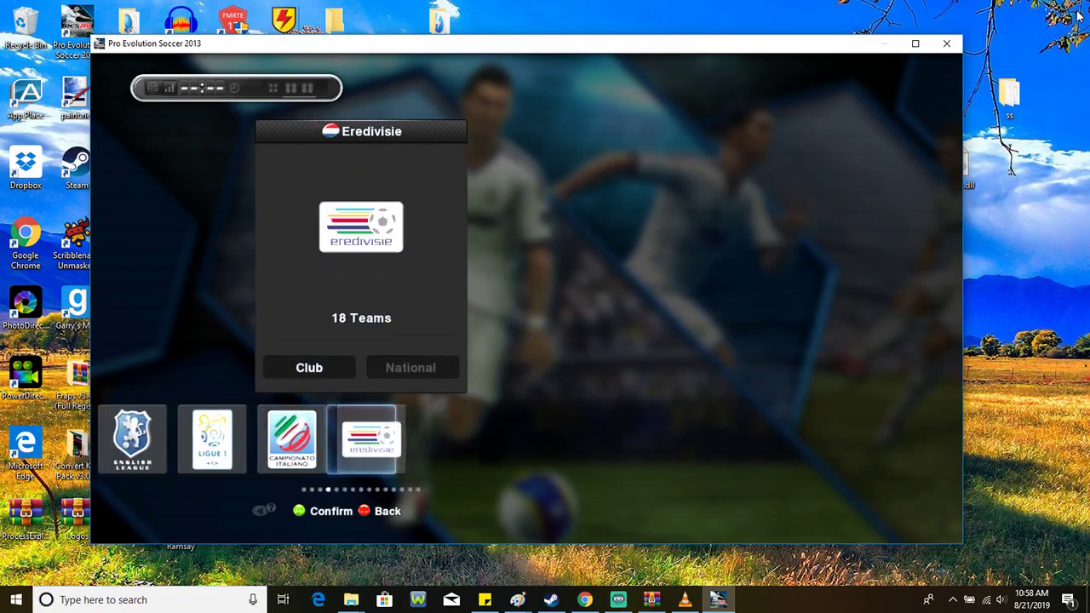
{"action": "key", "text": "Return"}
{"action": "key", "text": "Right"}
{"action": "key", "text": "Right"}
{"action": "key", "text": "Right"}
{"action": "key", "text": "Right"}
{"action": "key", "text": "Right"}
{"action": "key", "text": "Escape"}
{"action": "key", "text": "Right"}
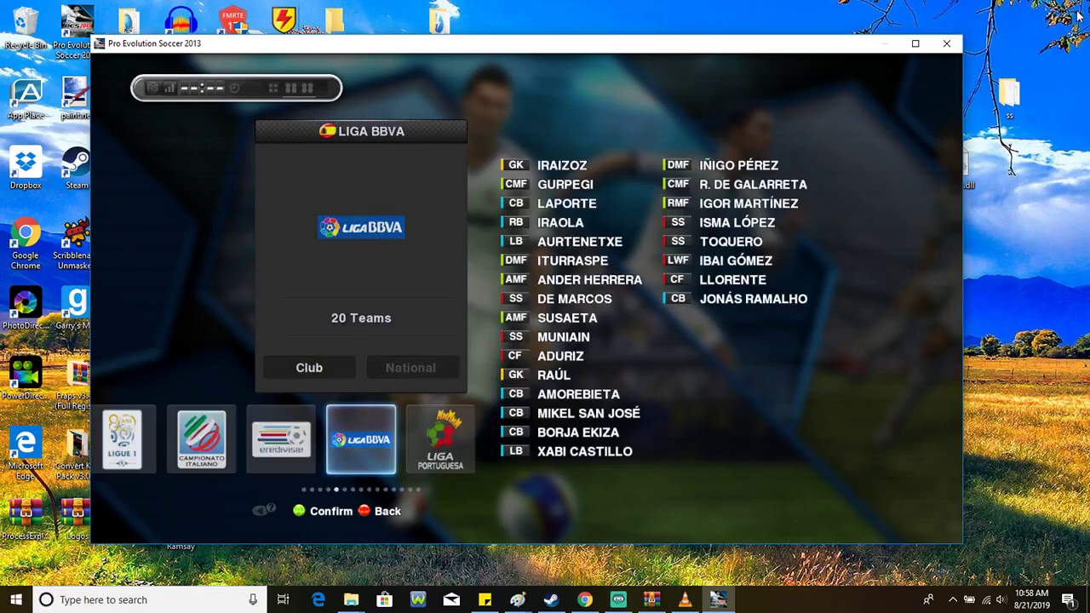
Browse the Liga Portuguesa and WE League clubs, then return to the league list
{"action": "key", "text": "Right"}
{"action": "key", "text": "Return"}
{"action": "key", "text": "Escape"}
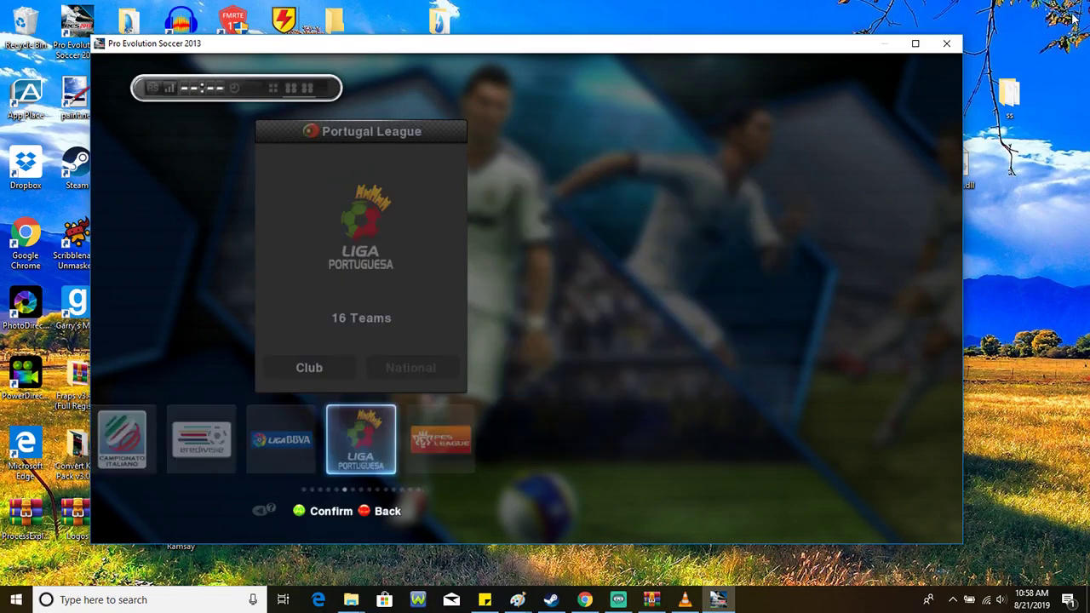
{"action": "key", "text": "Right"}
{"action": "key", "text": "Right"}
{"action": "key", "text": "Return"}
{"action": "key", "text": "Right"}
{"action": "key", "text": "Right"}
{"action": "key", "text": "Right"}
{"action": "key", "text": "Right"}
{"action": "key", "text": "Right"}
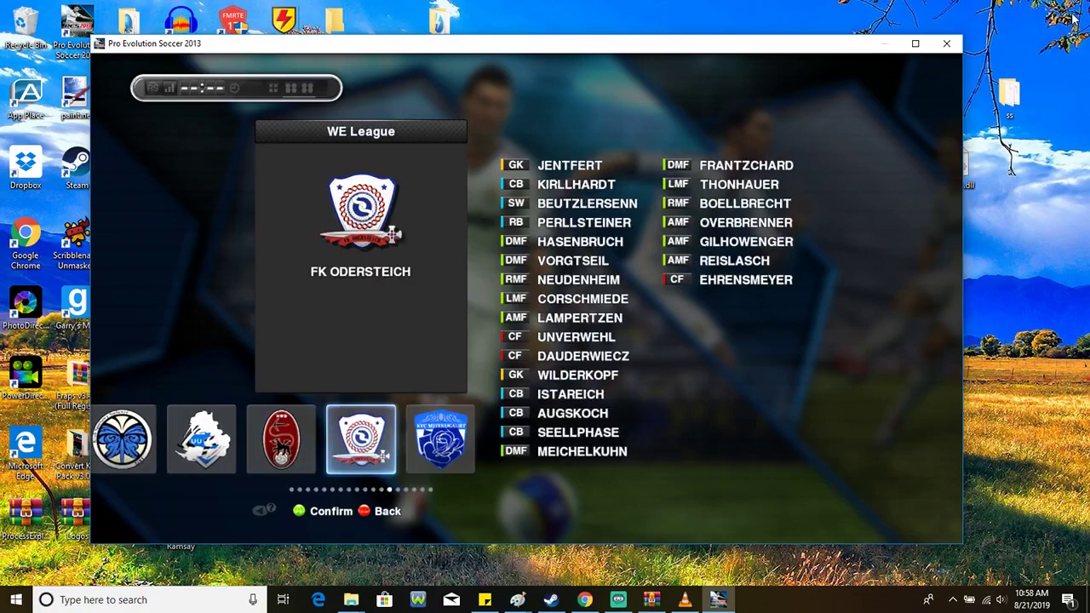
{"action": "key", "text": "Right"}
{"action": "key", "text": "Right"}
{"action": "key", "text": "Right"}
{"action": "key", "text": "Right"}
{"action": "key", "text": "Right"}
{"action": "key", "text": "Right"}
{"action": "key", "text": "Right"}
{"action": "key", "text": "Right"}
{"action": "key", "text": "Right"}
{"action": "key", "text": "Right"}
{"action": "key", "text": "Right"}
{"action": "key", "text": "Right"}
{"action": "key", "text": "Right"}
{"action": "key", "text": "Right"}
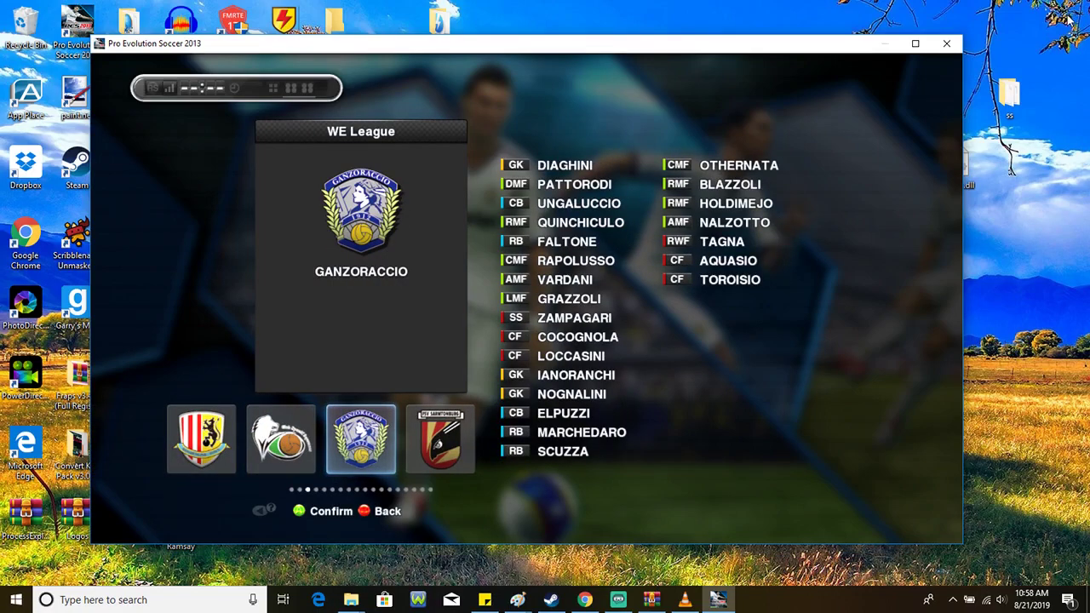
{"action": "key", "text": "Escape"}
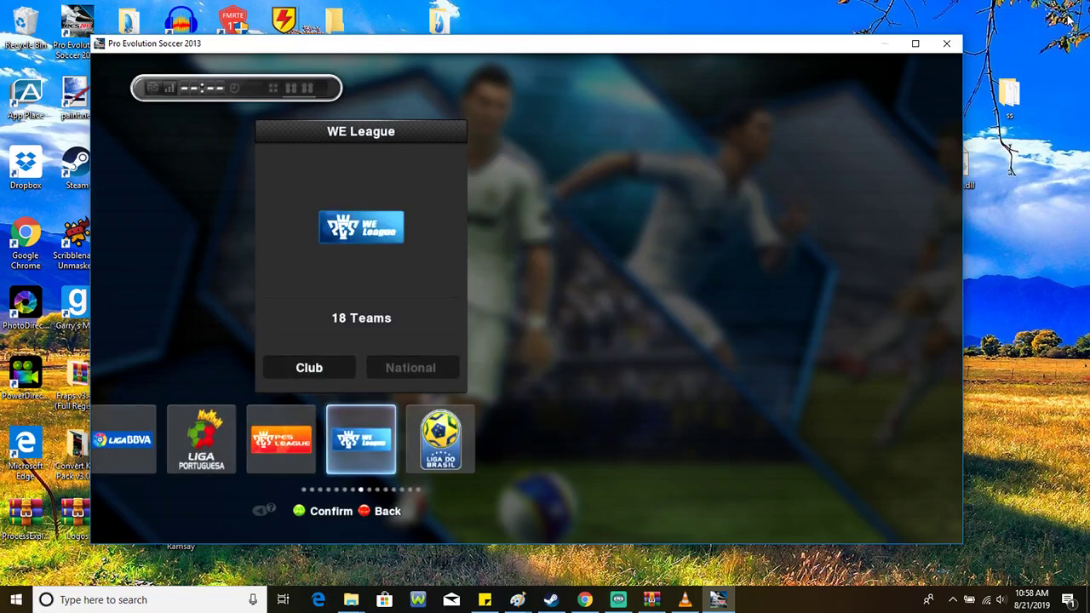
{"action": "key", "text": "Left"}
{"action": "key", "text": "Left"}
{"action": "key", "text": "Left"}
{"action": "key", "text": "Left"}
{"action": "key", "text": "Left"}
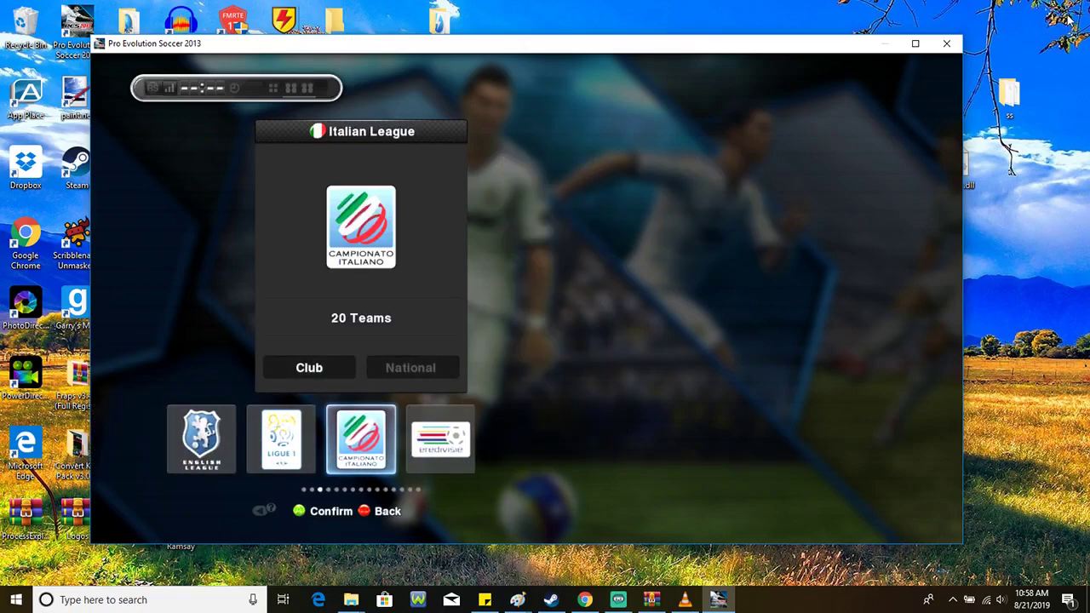
{"action": "key", "text": "Right"}
{"action": "key", "text": "Right"}
{"action": "key", "text": "Right"}
{"action": "key", "text": "Right"}
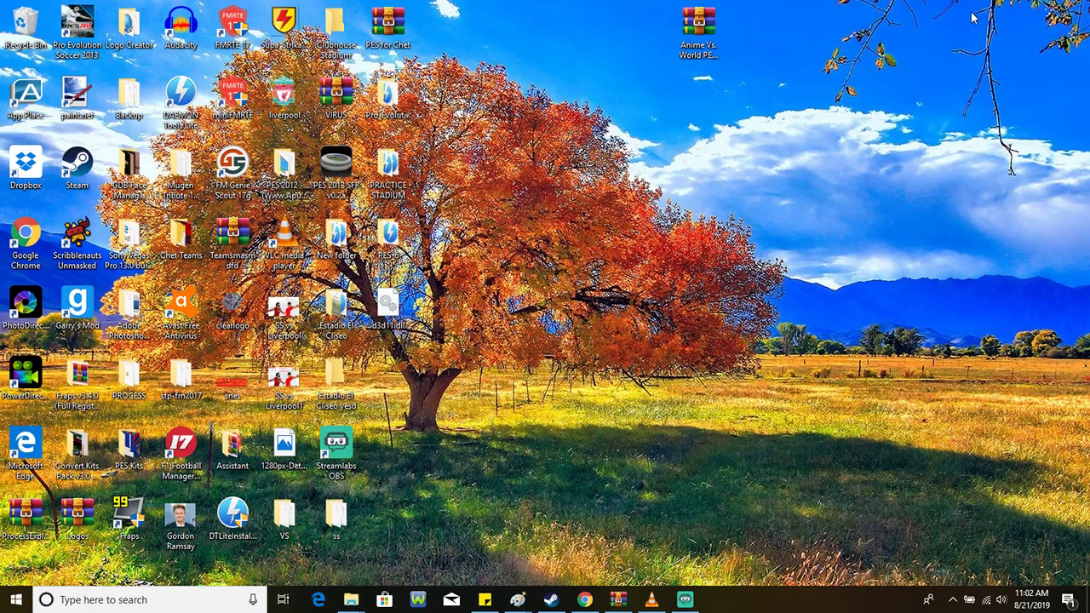
Drag the Anime Vs. World .rar archive icon lower and to the right on the desktop
{"action": "left_click_drag", "start_coordinate": [700, 39], "coordinate": [743, 109]}
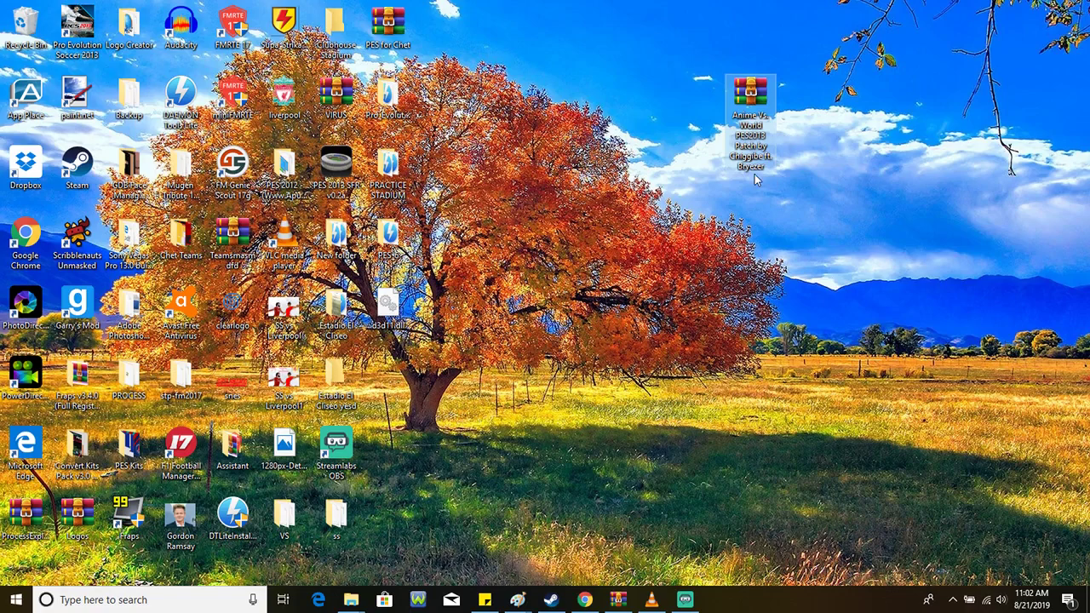
{"action": "mouse_move", "coordinate": [740, 123]}
{"action": "left_mouse_down"}
{"action": "mouse_move", "coordinate": [738, 237]}
{"action": "mouse_move", "coordinate": [754, 136]}
{"action": "left_mouse_up"}
In the archive's KONAMI\Pro Evolution Soccer 2013 folder, drag the save folder to the desktop
{"action": "double_click", "coordinate": [755, 101]}
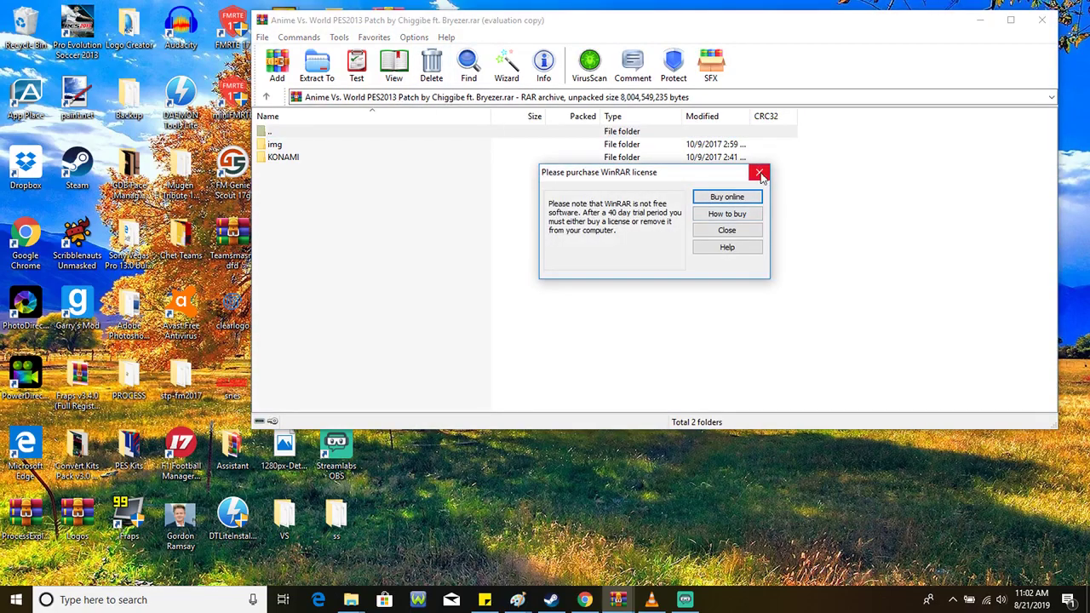
{"action": "left_click", "coordinate": [759, 172]}
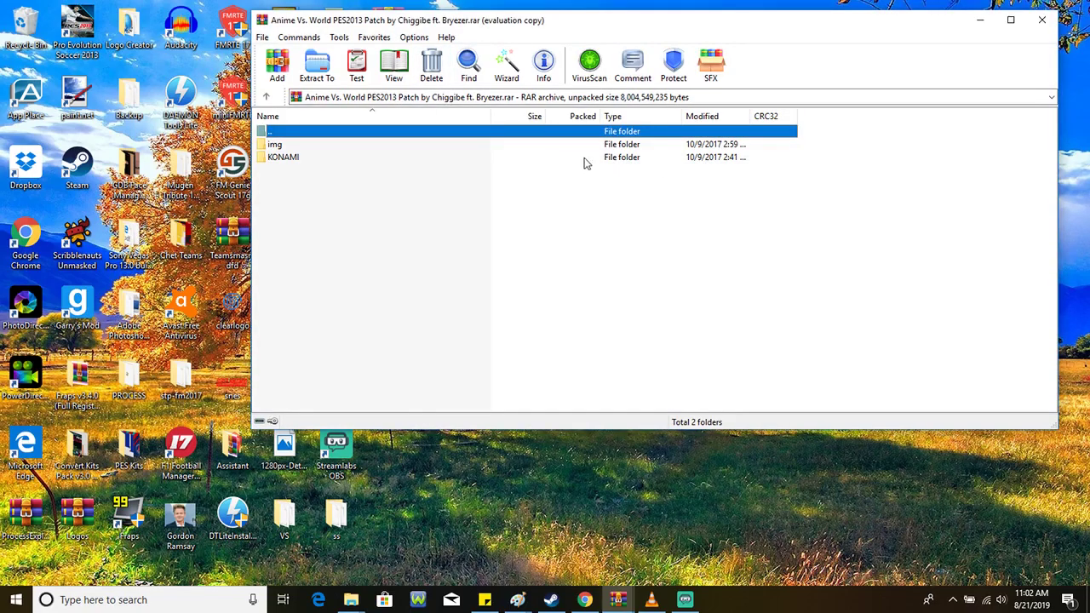
{"action": "double_click", "coordinate": [283, 158]}
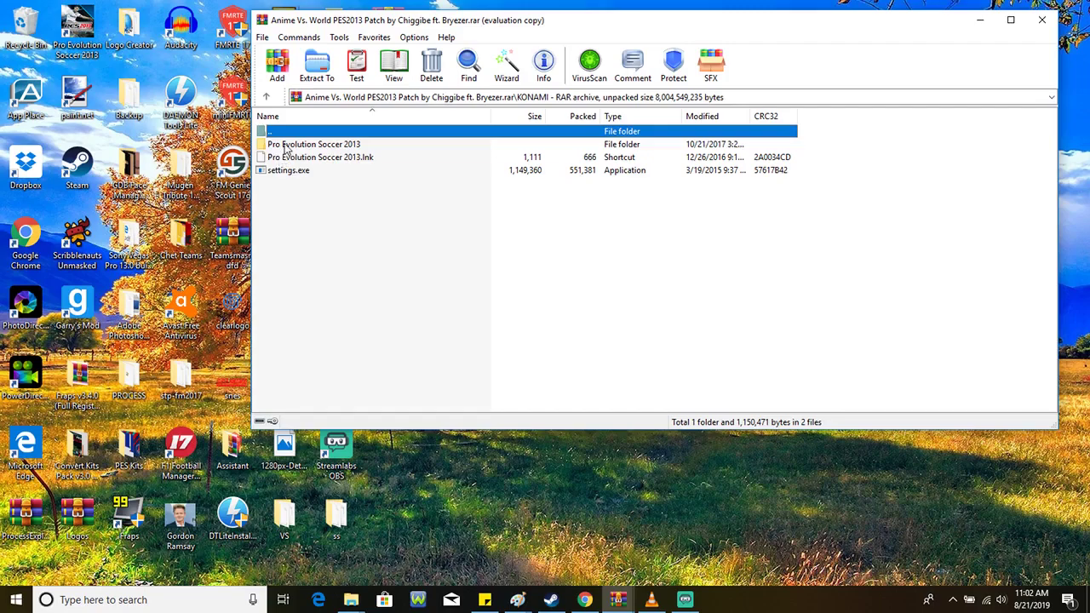
{"action": "double_click", "coordinate": [286, 145]}
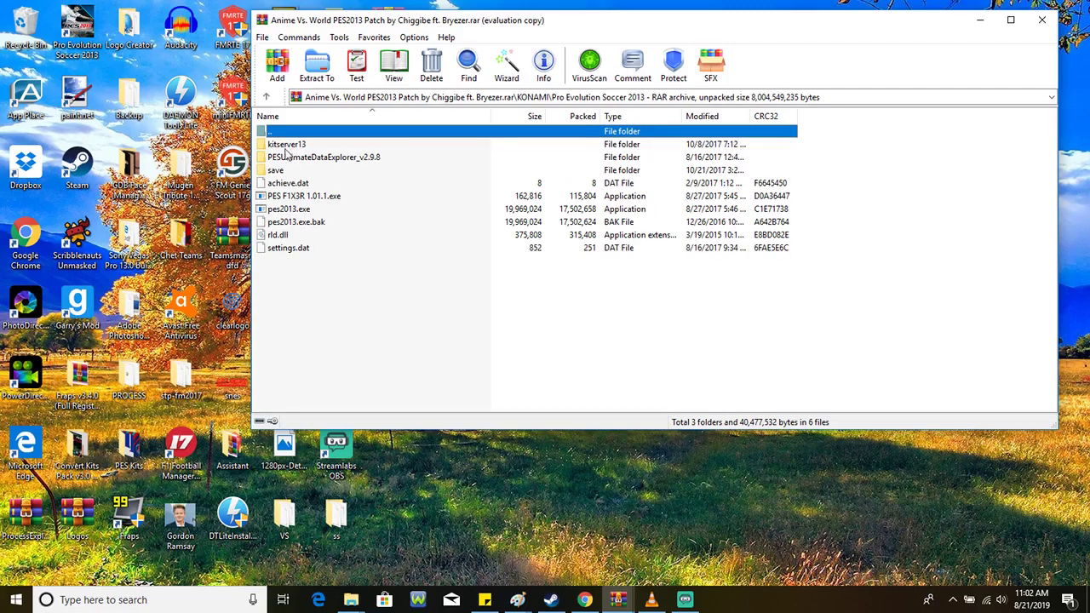
{"action": "left_click_drag", "start_coordinate": [289, 172], "coordinate": [398, 468]}
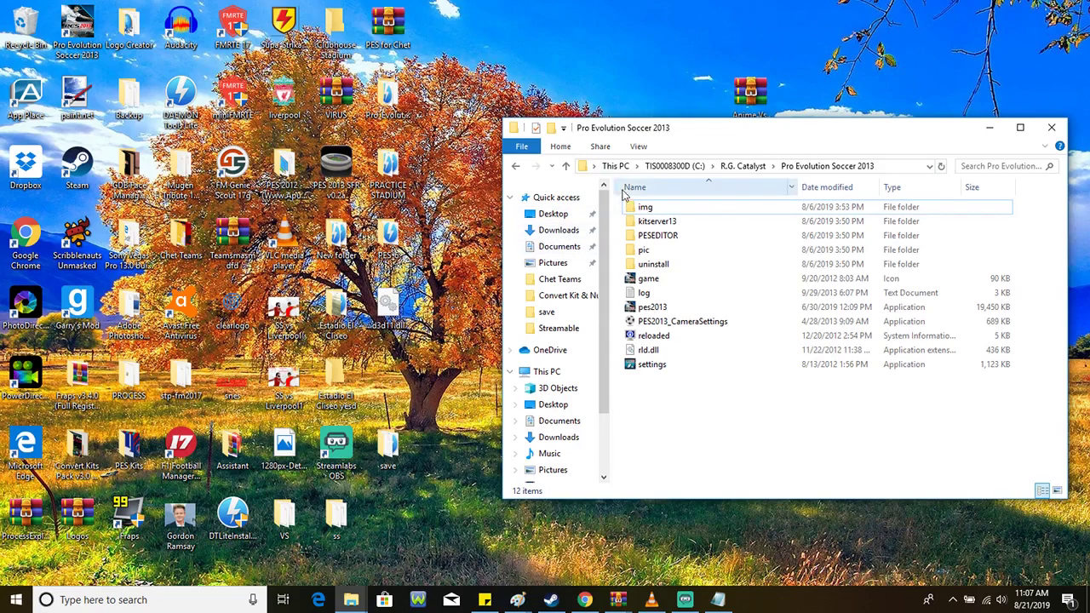
Open Documents\KONAMI\Pro Evolution Soccer 2013 and drag the desktop save folder into it
{"action": "left_click", "coordinate": [566, 246]}
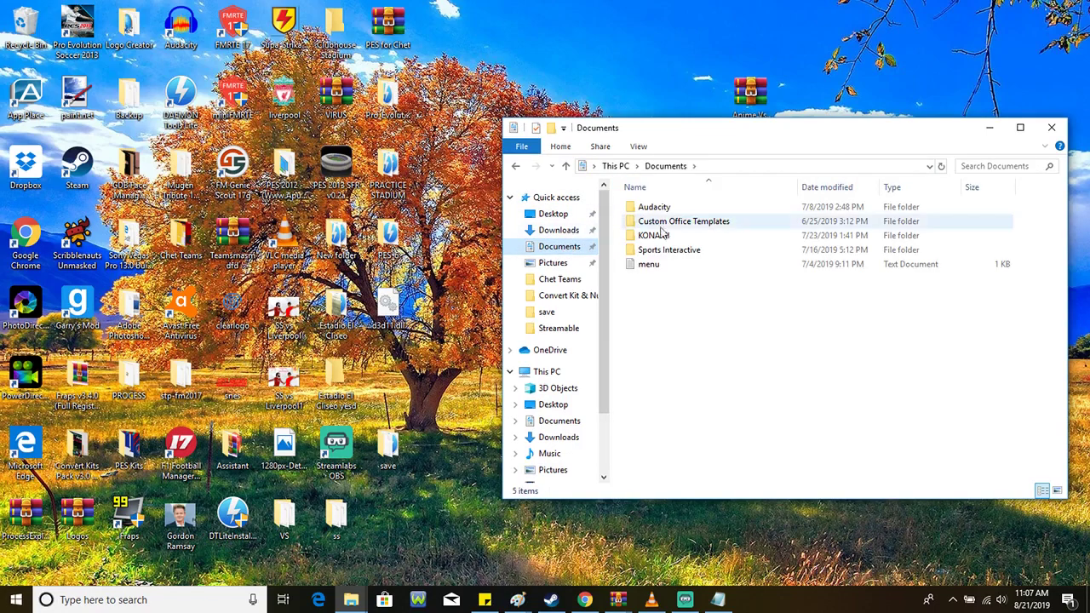
{"action": "double_click", "coordinate": [672, 237]}
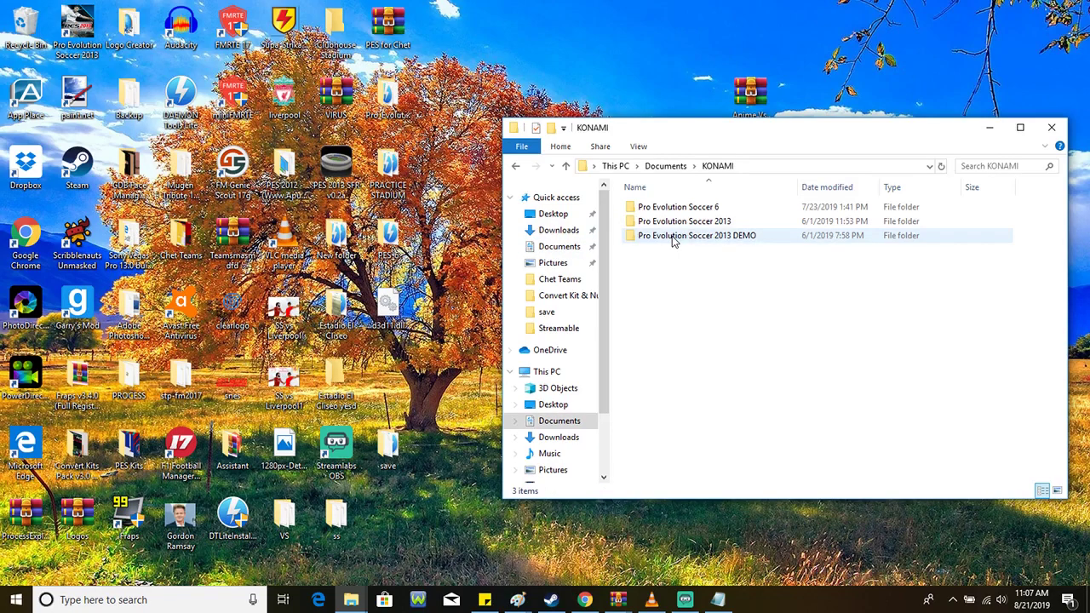
{"action": "double_click", "coordinate": [679, 222]}
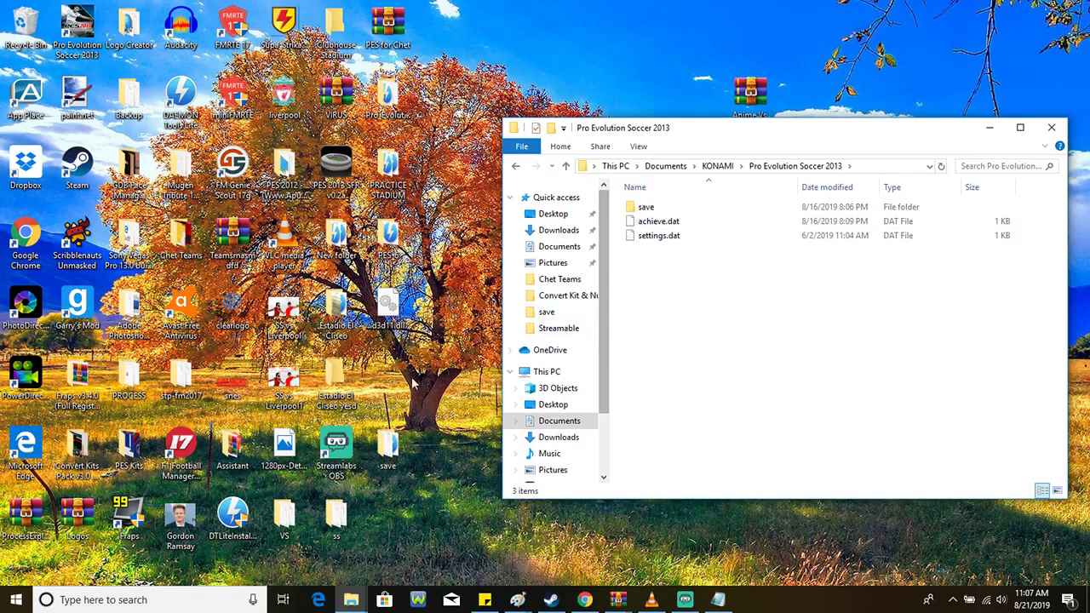
{"action": "left_click", "coordinate": [403, 439]}
{"action": "mouse_move", "coordinate": [403, 440]}
{"action": "left_mouse_down"}
{"action": "mouse_move", "coordinate": [401, 409]}
{"action": "mouse_move", "coordinate": [416, 409]}
{"action": "mouse_move", "coordinate": [385, 445]}
{"action": "mouse_move", "coordinate": [393, 473]}
{"action": "mouse_move", "coordinate": [400, 455]}
{"action": "left_mouse_up"}
{"action": "left_click_drag", "start_coordinate": [549, 443], "coordinate": [715, 320]}
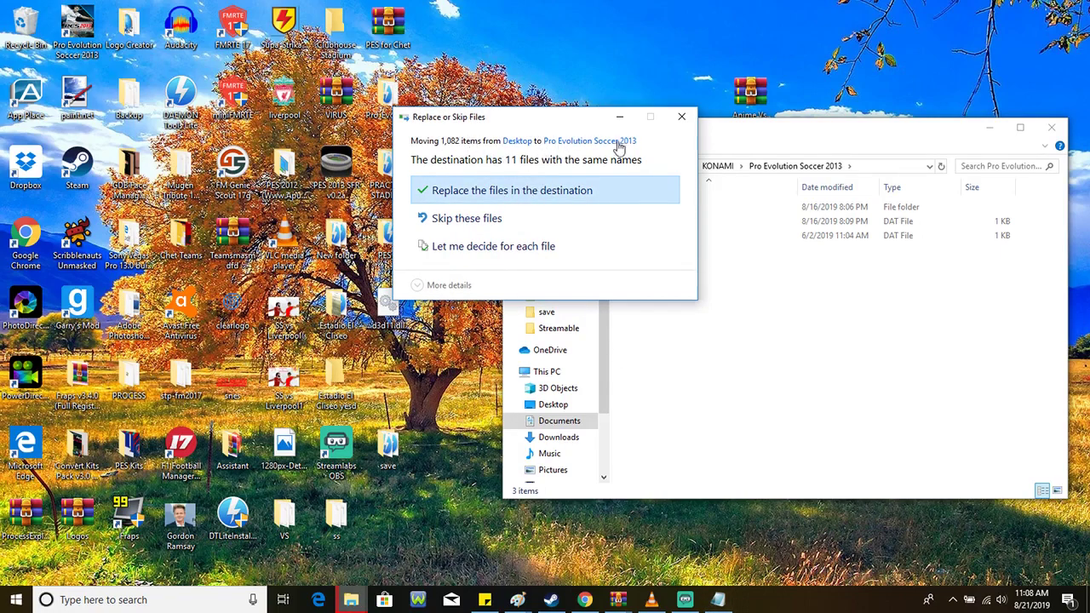
Replace the 11 same-named destination files, then select the patch archive on the desktop
{"action": "left_click", "coordinate": [515, 196]}
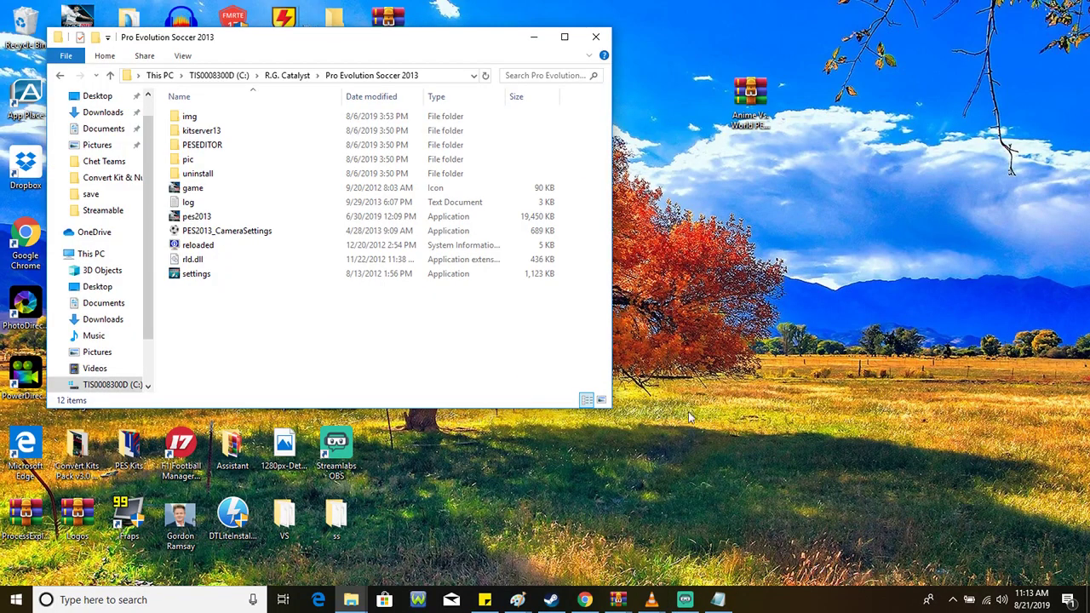
{"action": "left_click", "coordinate": [750, 94]}
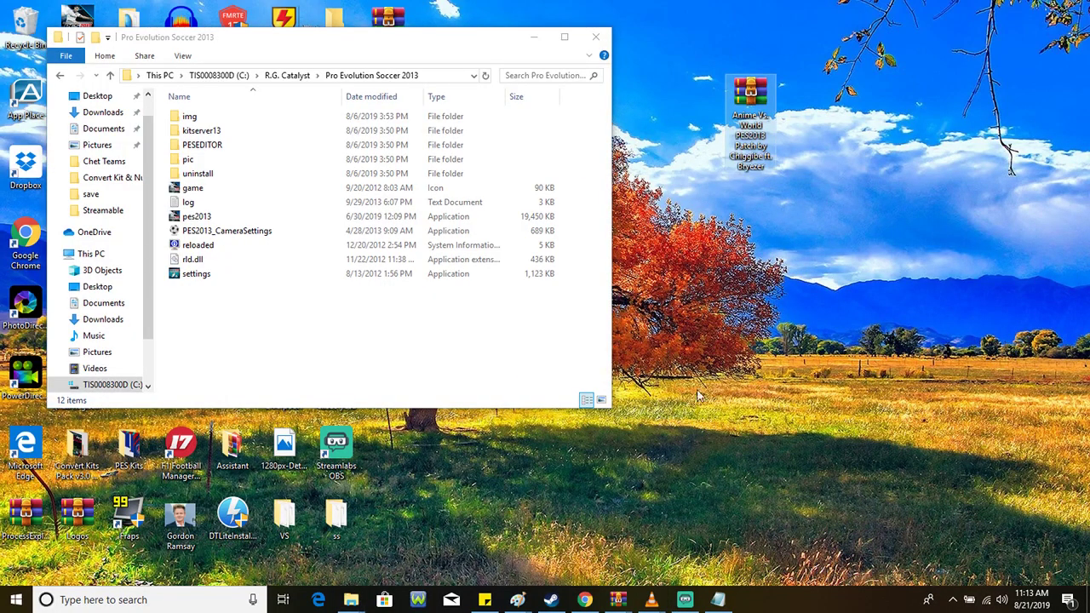
Bring the Anime Vs. World archive window forward and place it beside the game folder
{"action": "left_click", "coordinate": [618, 600]}
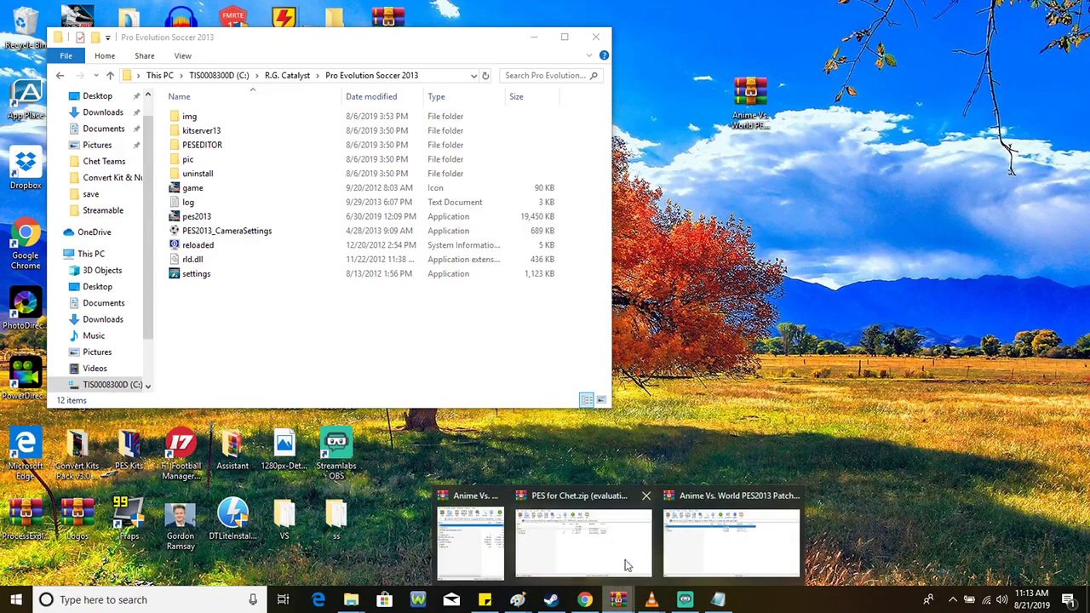
{"action": "left_click", "coordinate": [688, 531]}
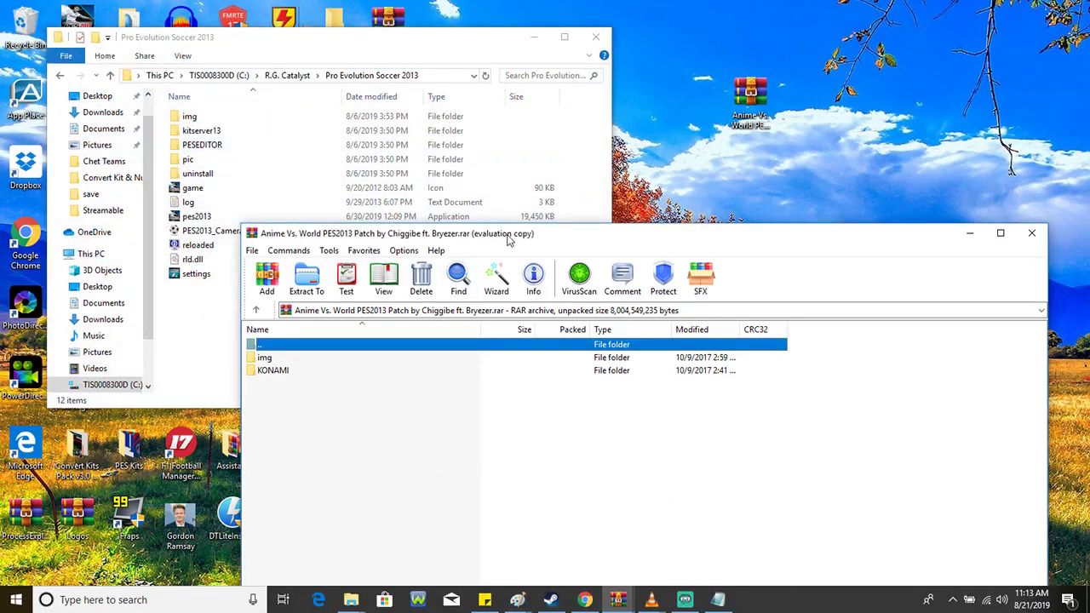
{"action": "left_click_drag", "start_coordinate": [512, 254], "coordinate": [835, 38]}
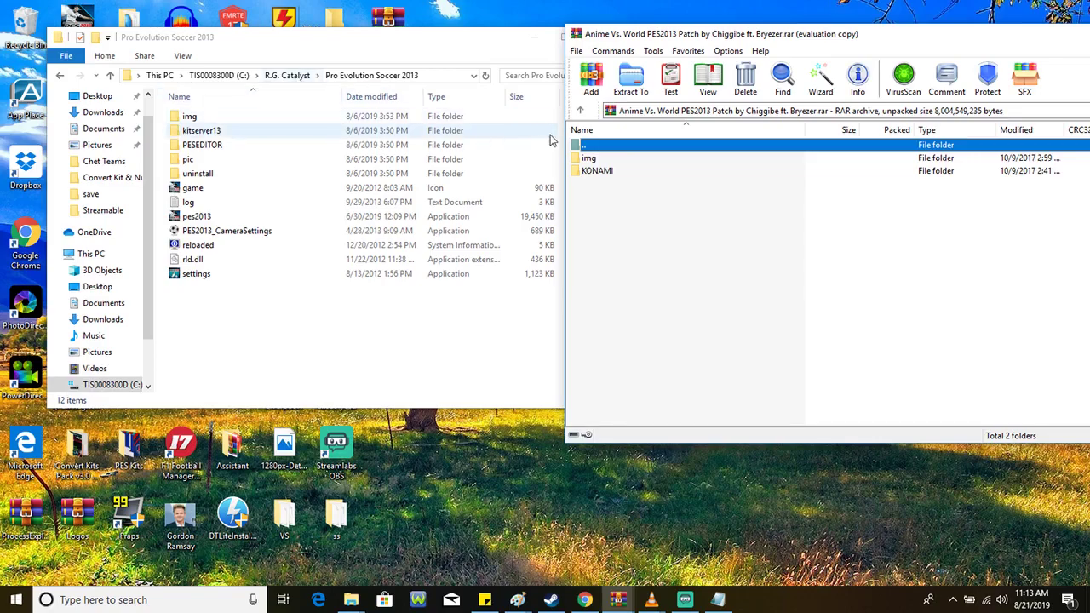
Drag the patch's img folder from the archive into the game's Pro Evolution Soccer 2013 folder
{"action": "left_click", "coordinate": [591, 159]}
{"action": "left_click", "coordinate": [287, 75]}
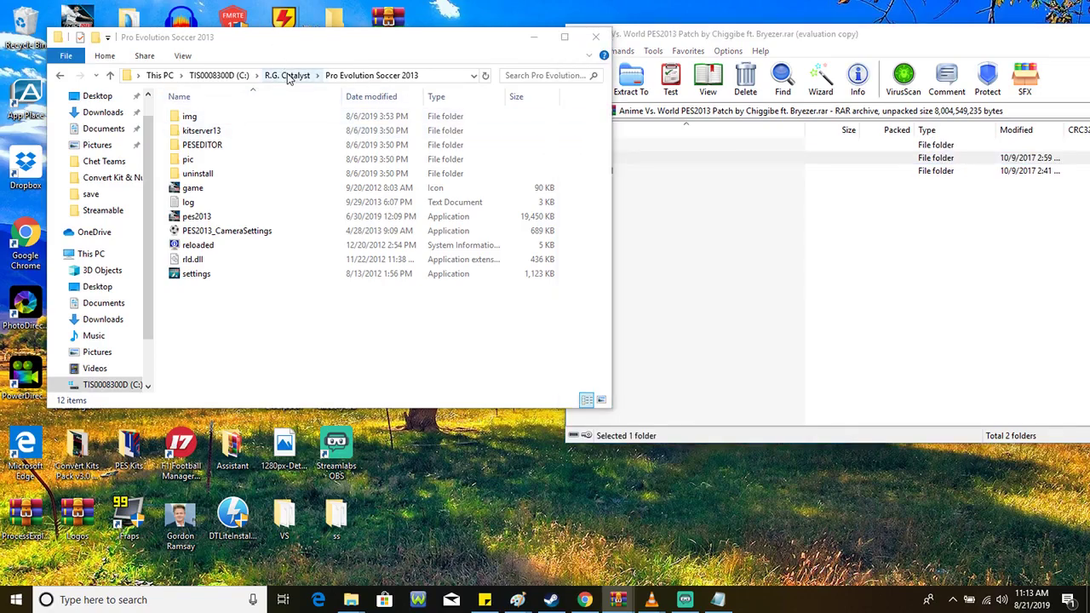
{"action": "double_click", "coordinate": [228, 132]}
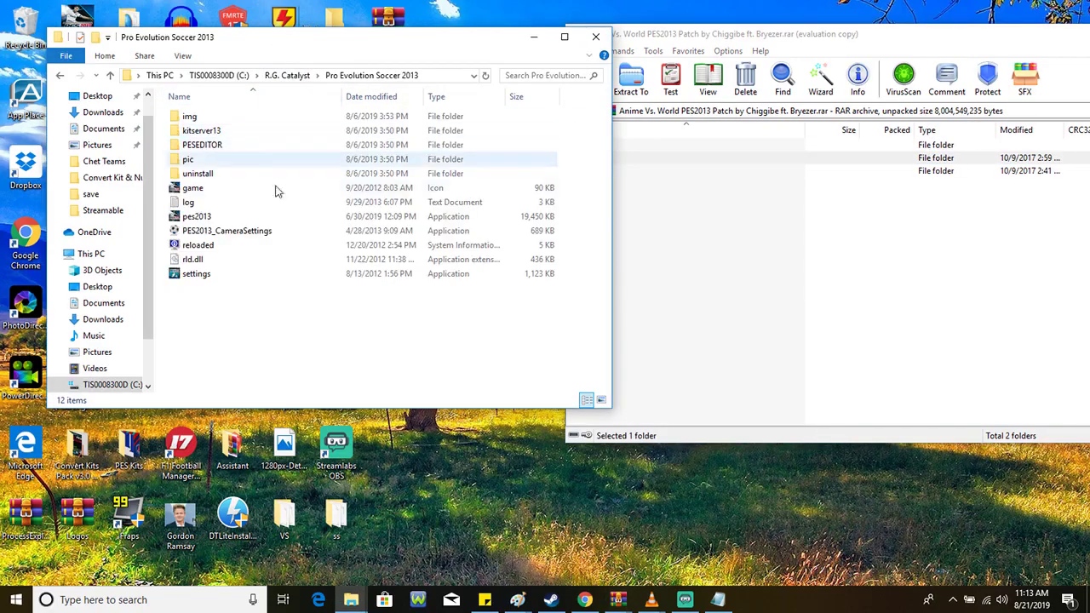
{"action": "left_click", "coordinate": [274, 75]}
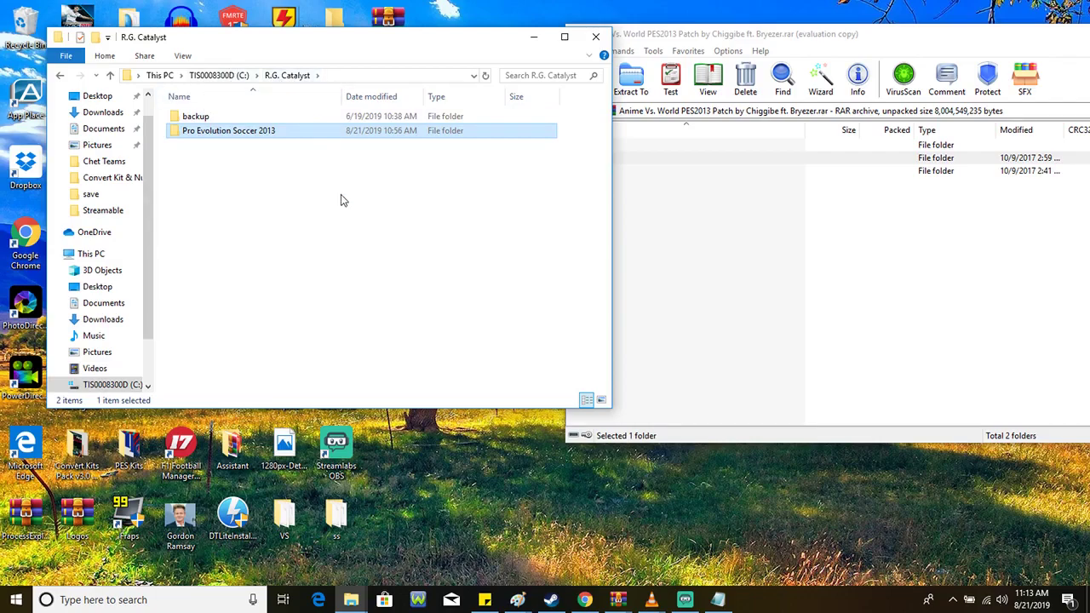
{"action": "double_click", "coordinate": [213, 133]}
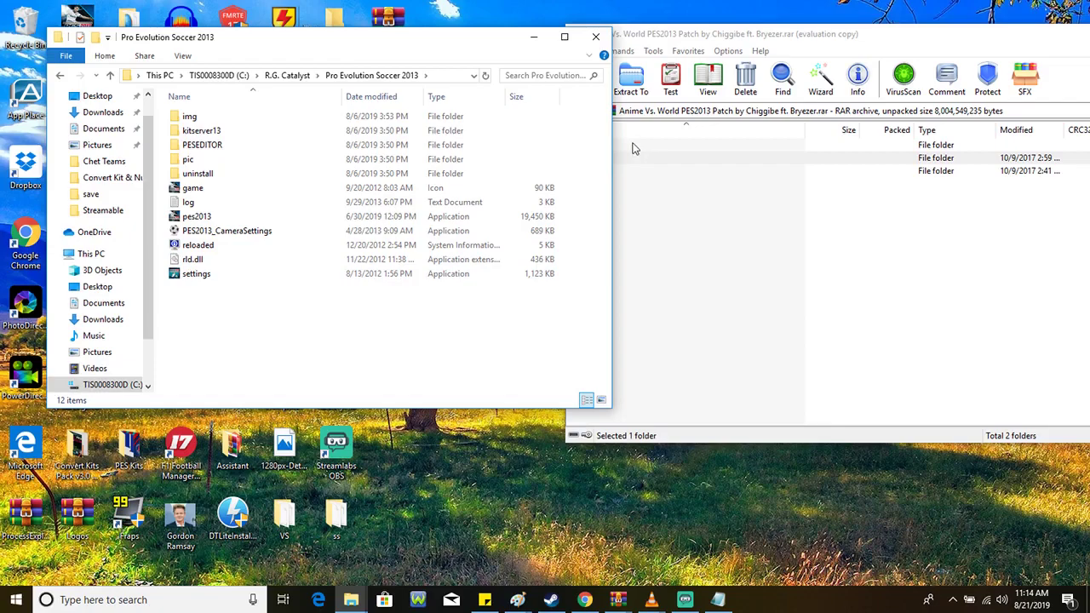
{"action": "left_click", "coordinate": [597, 160]}
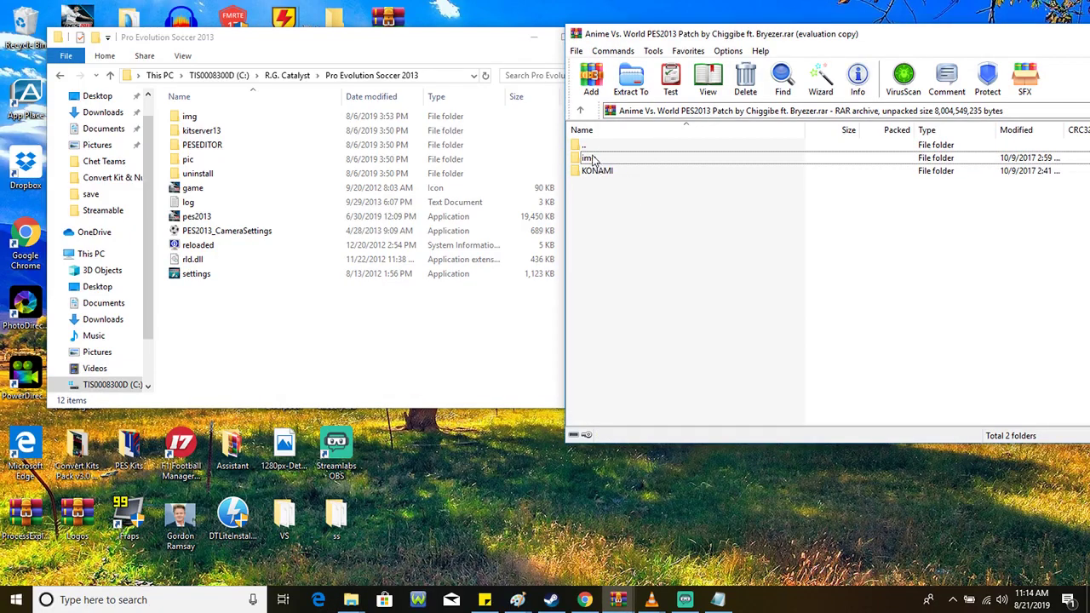
{"action": "left_click_drag", "start_coordinate": [593, 159], "coordinate": [477, 322]}
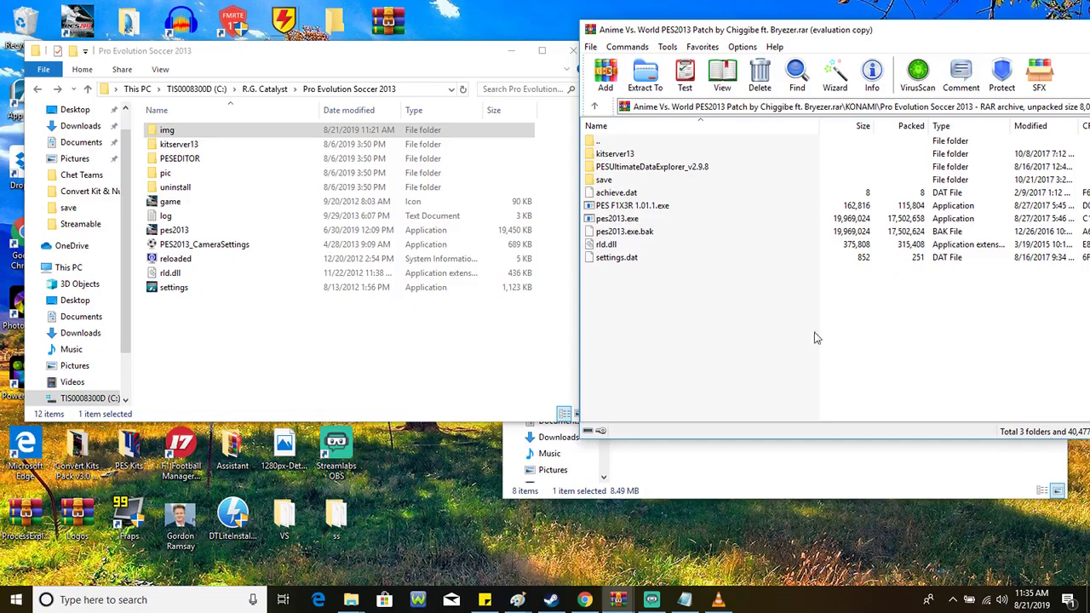
Select everything in the archive's KONAMI\Pro Evolution Soccer 2013 folder and drag it into the game folder
{"action": "double_click", "coordinate": [610, 142]}
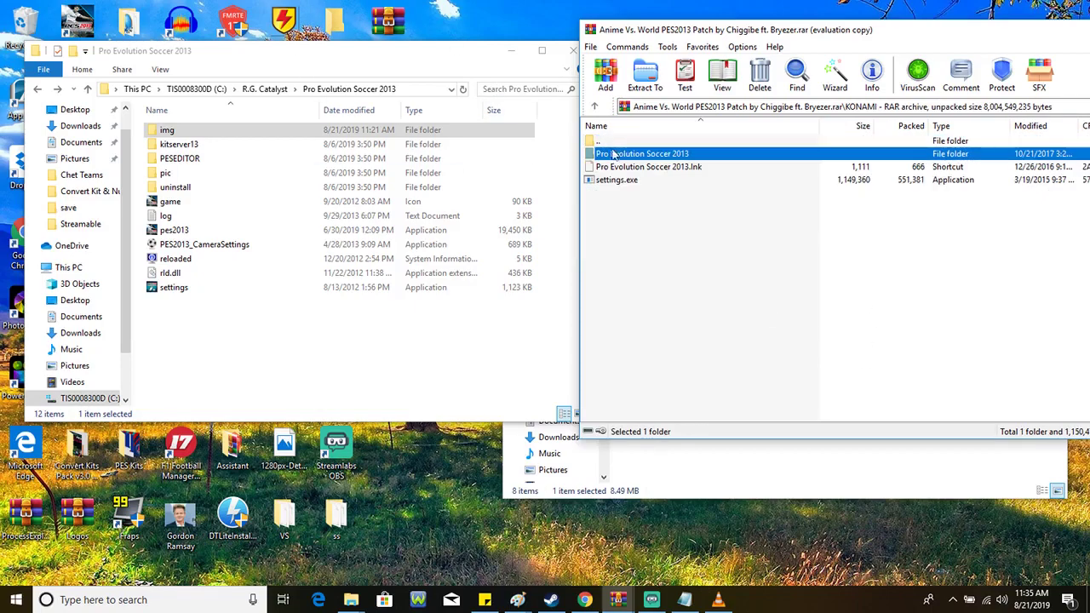
{"action": "double_click", "coordinate": [610, 141]}
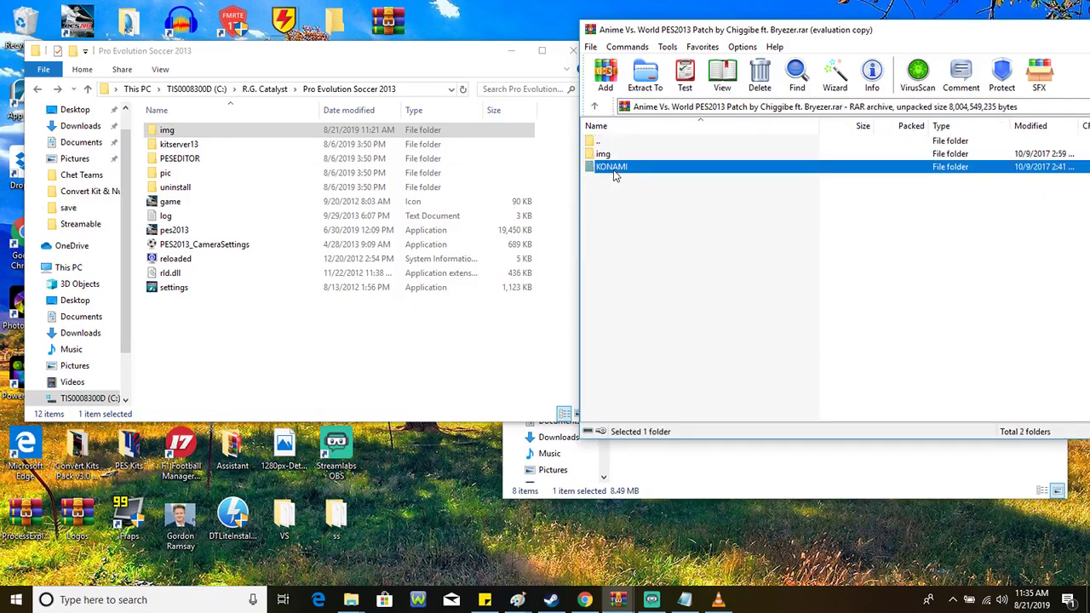
{"action": "double_click", "coordinate": [613, 167]}
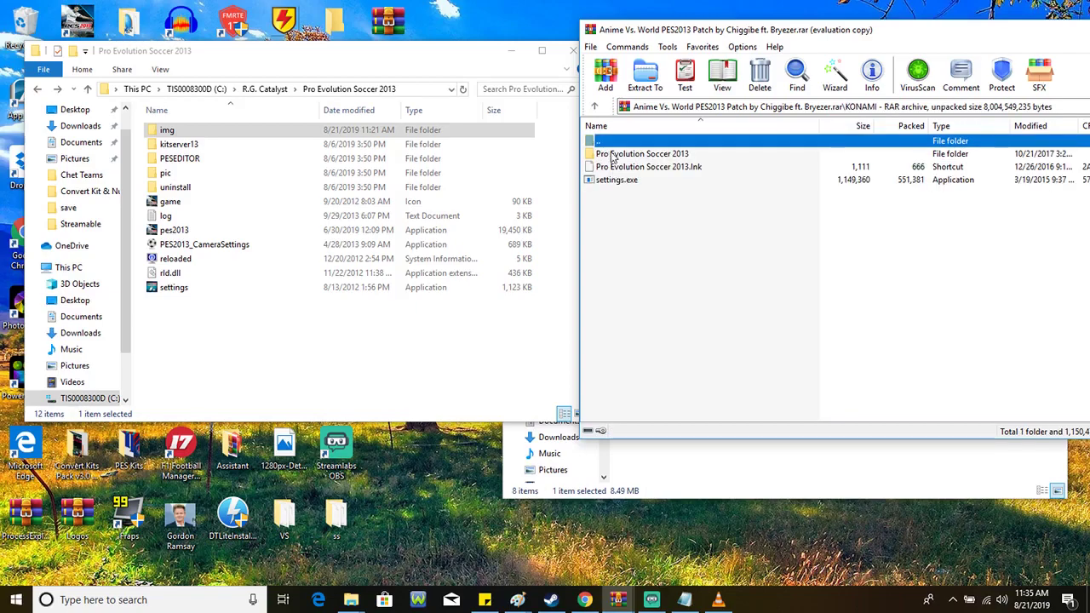
{"action": "double_click", "coordinate": [702, 155]}
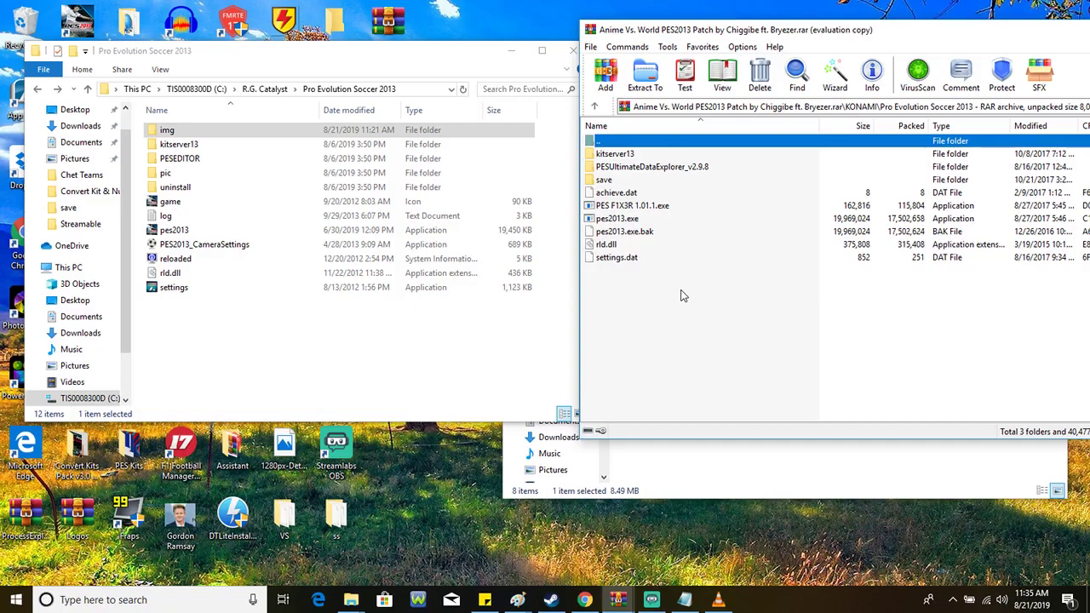
{"action": "left_click_drag", "start_coordinate": [680, 288], "coordinate": [556, 135]}
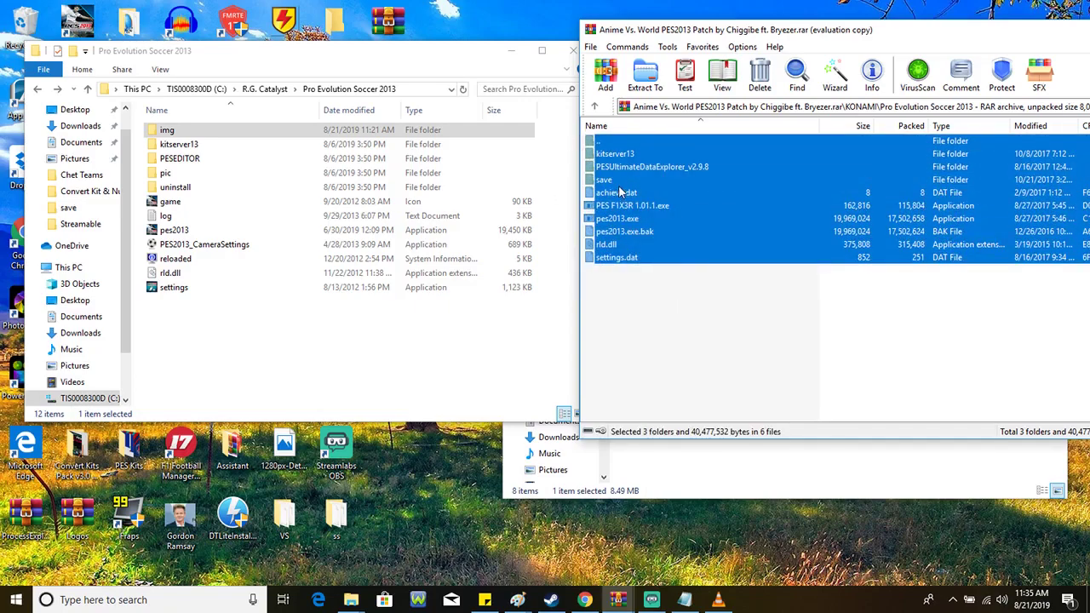
{"action": "left_click_drag", "start_coordinate": [739, 178], "coordinate": [512, 338]}
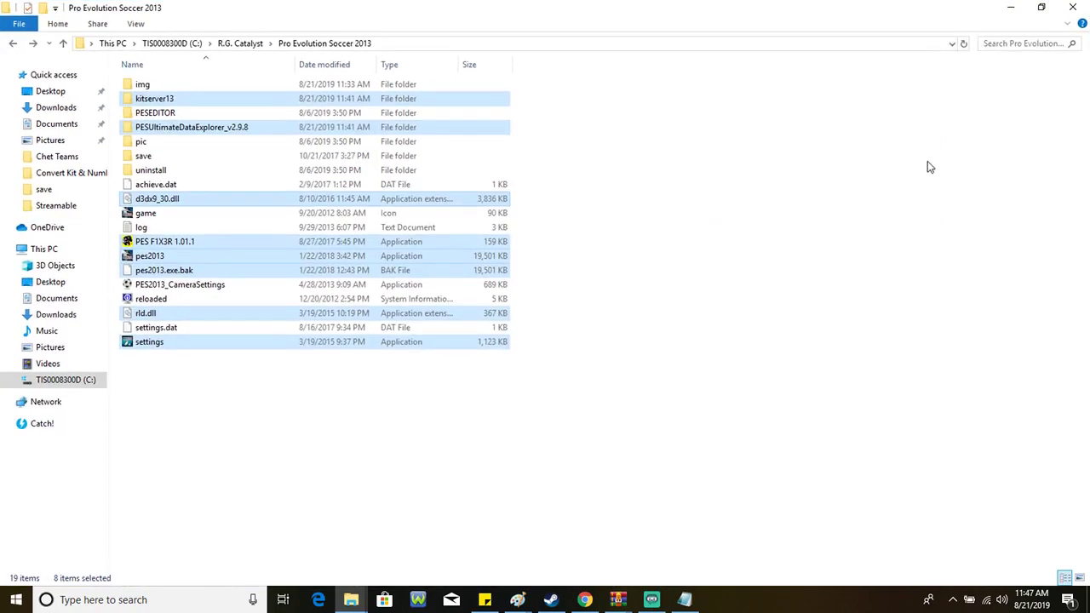
Deselect the files in the patched game folder, which now lists 19 items
{"action": "left_click", "coordinate": [886, 163]}
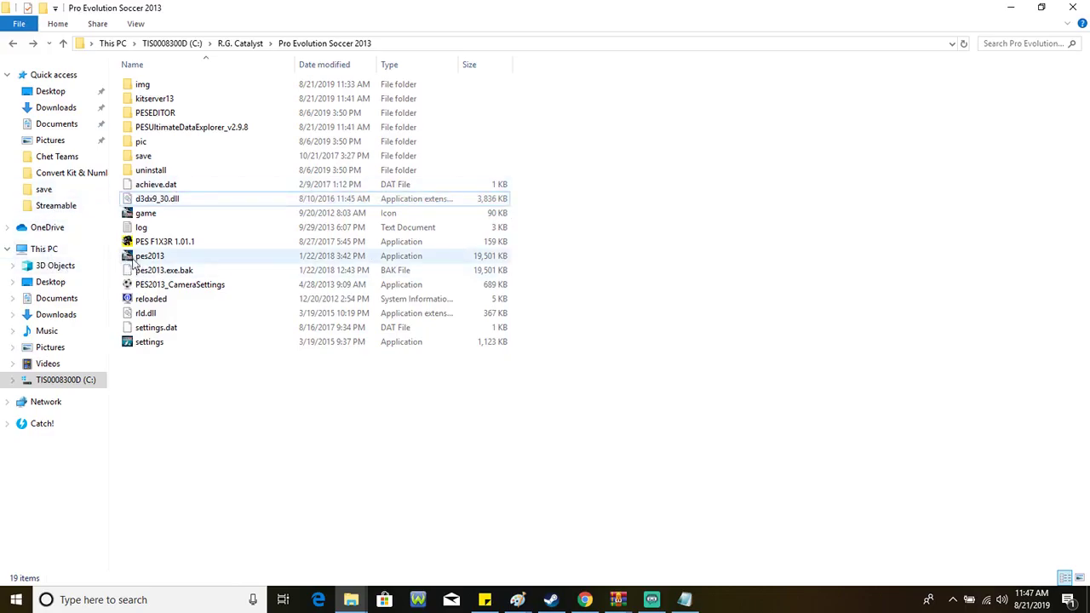
Launch the patched pes2013 and start a watched exhibition match, confirming the controller setup
{"action": "double_click", "coordinate": [137, 260]}
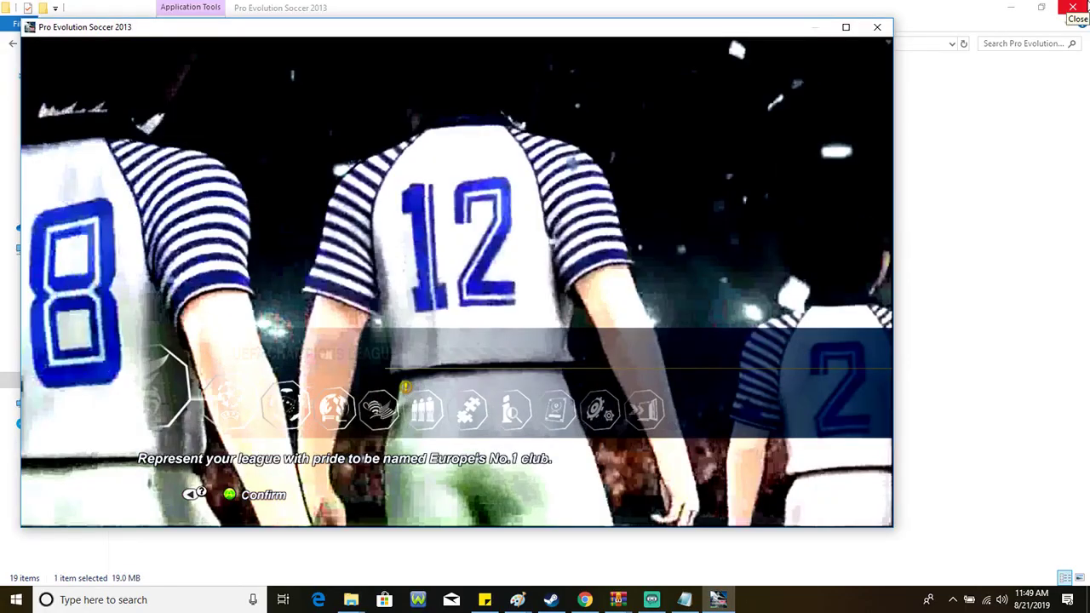
{"action": "key", "text": "Return"}
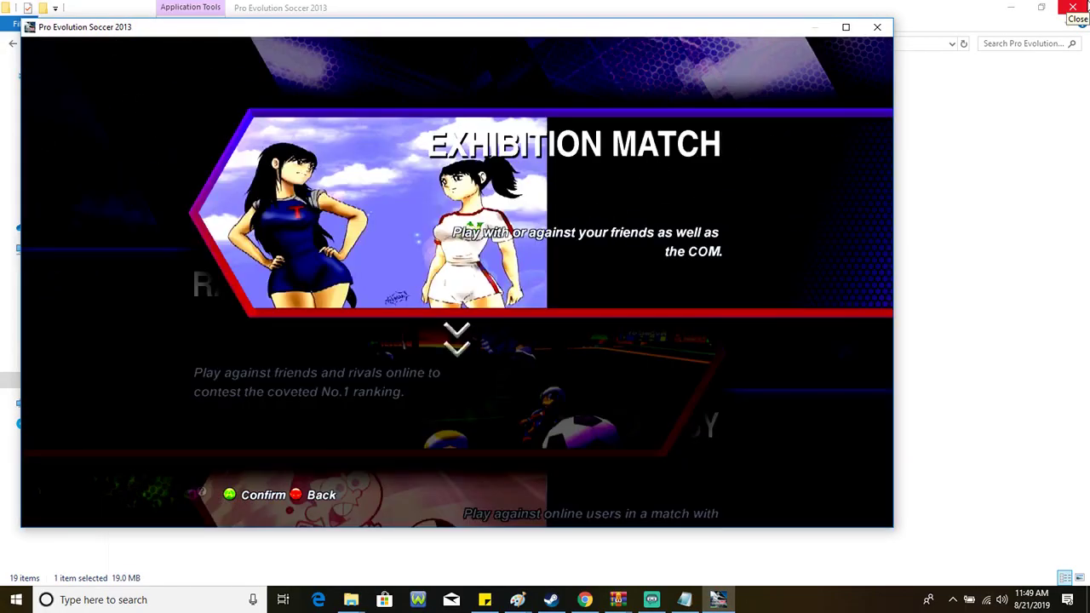
{"action": "key", "text": "Down"}
{"action": "key", "text": "Return"}
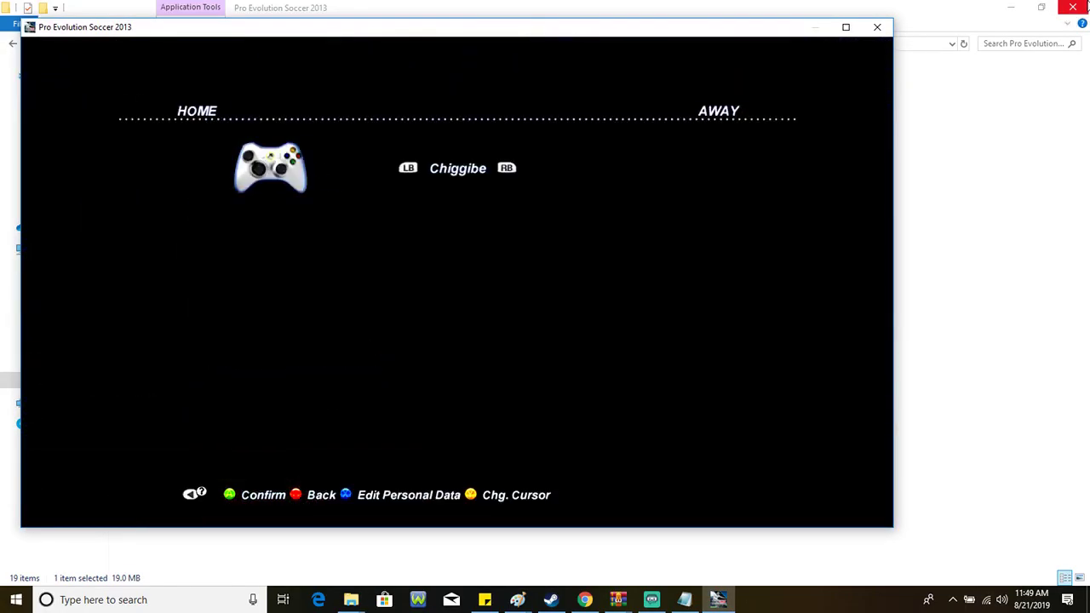
{"action": "key", "text": "Return"}
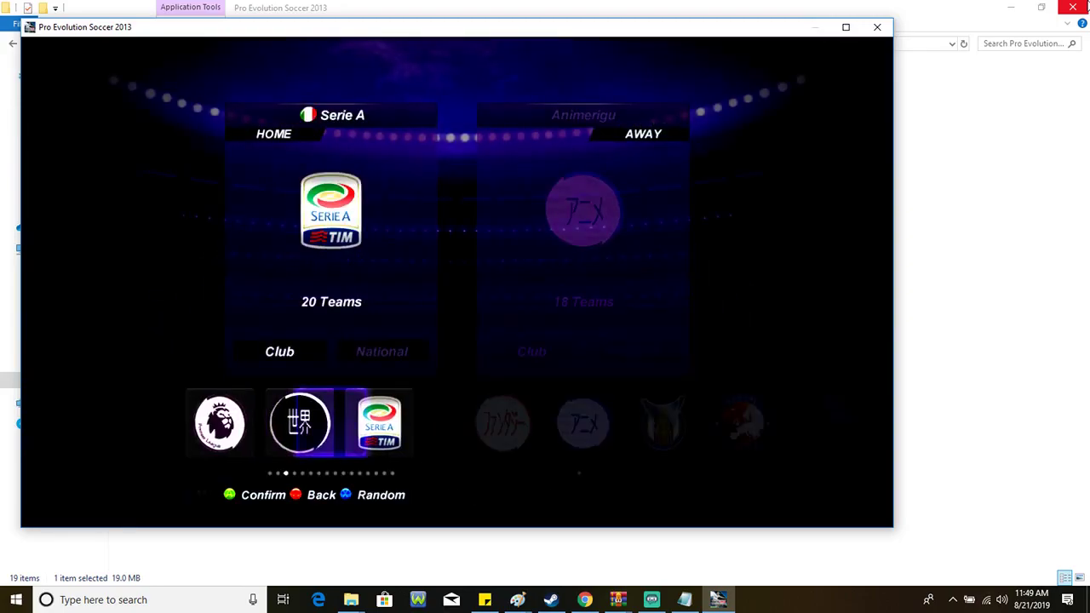
Browse the home league list across Sukairigu, Dorimurigu and Fantajirigu
{"action": "key", "text": "Right"}
{"action": "key", "text": "Right"}
{"action": "key", "text": "Right"}
{"action": "key", "text": "Right"}
{"action": "key", "text": "Right"}
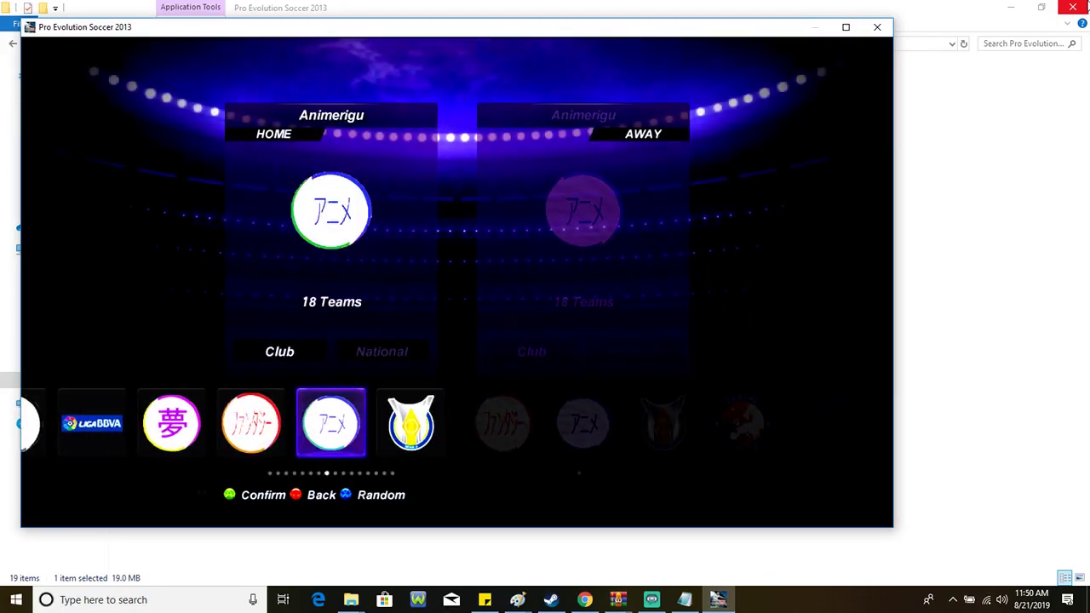
{"action": "key", "text": "Left"}
{"action": "key", "text": "Left"}
{"action": "key", "text": "Left"}
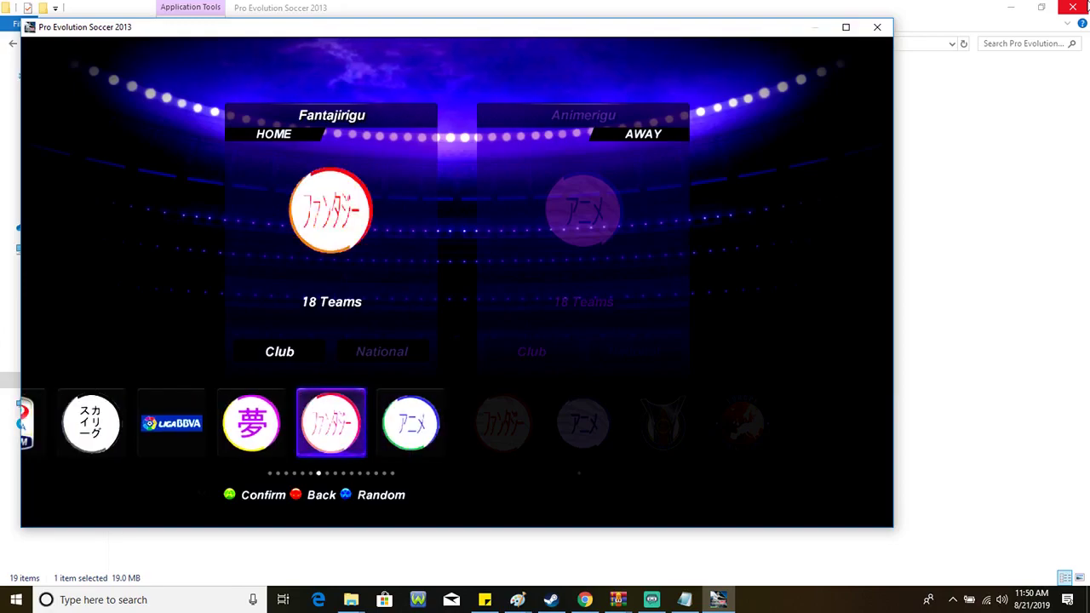
{"action": "key", "text": "Left"}
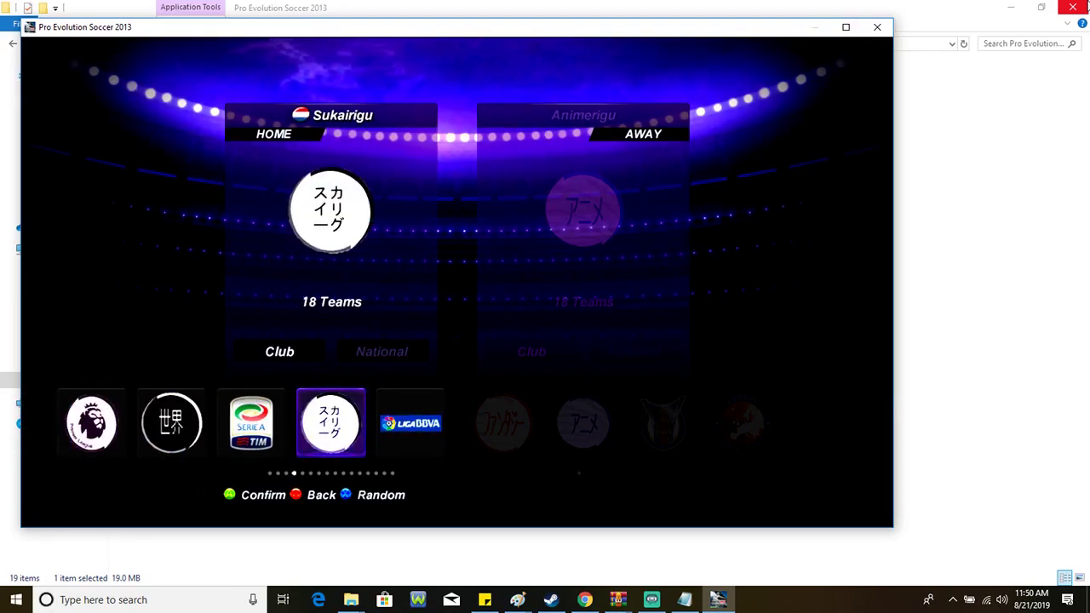
{"action": "key", "text": "Right"}
{"action": "key", "text": "Right"}
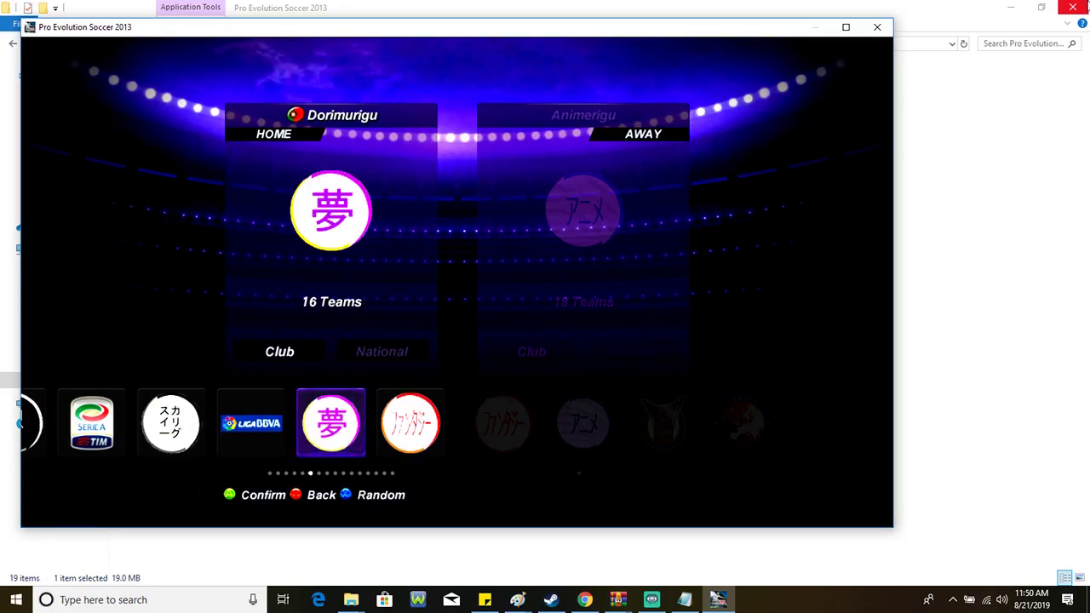
{"action": "key", "text": "Right"}
{"action": "key", "text": "Left"}
{"action": "key", "text": "Right"}
Pick Dragon Ball Super from Dorimurigu as home team and open the Animerigu away teams
{"action": "key", "text": "Return"}
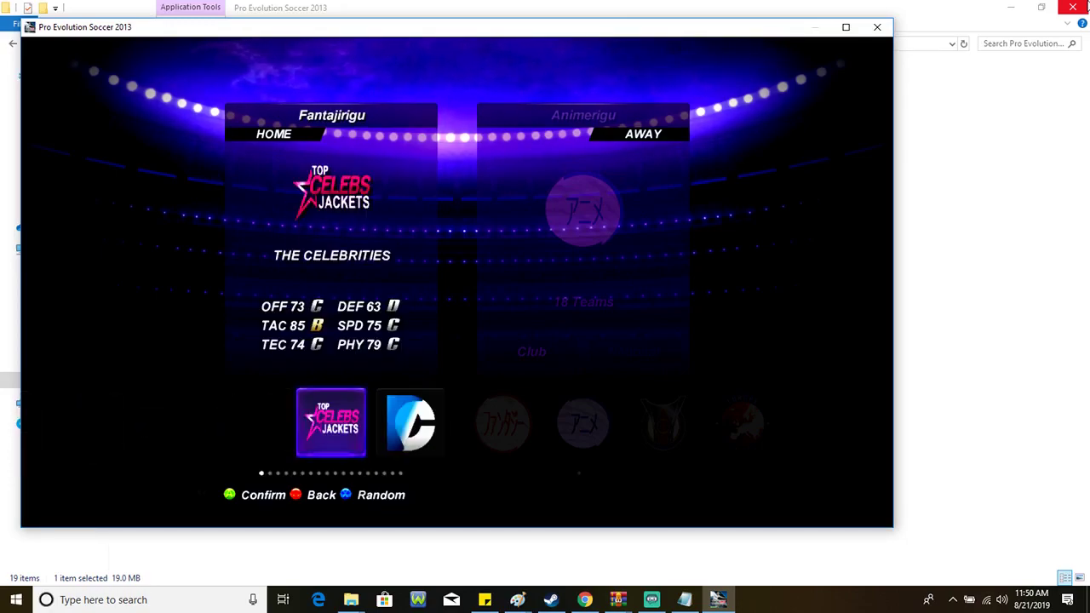
{"action": "key", "text": "Right"}
{"action": "key", "text": "Right"}
{"action": "key", "text": "Right"}
{"action": "key", "text": "Right"}
{"action": "key", "text": "Right"}
{"action": "key", "text": "Escape"}
{"action": "key", "text": "Left"}
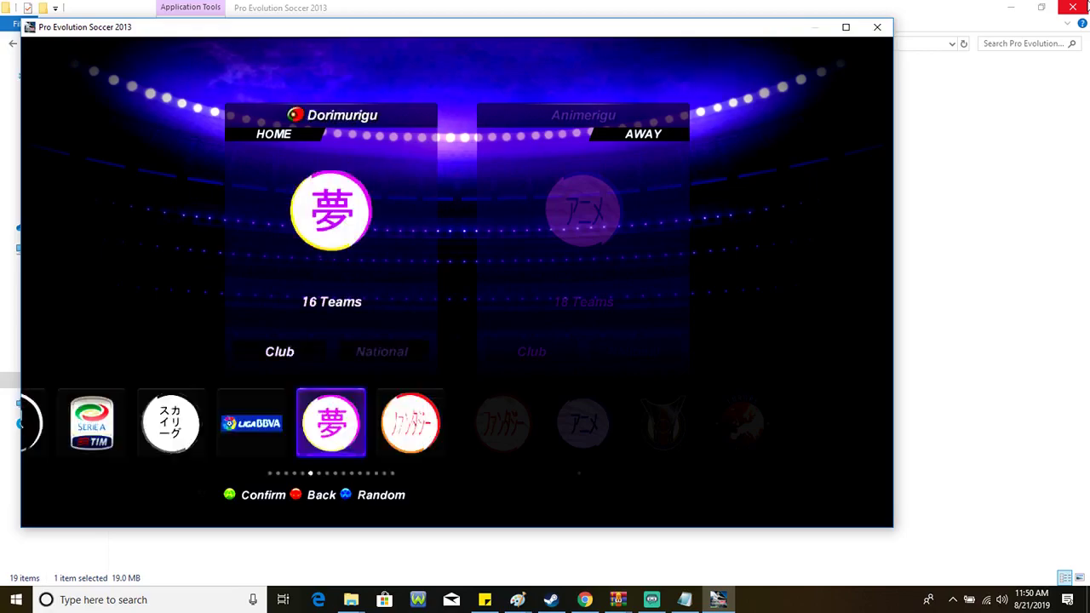
{"action": "key", "text": "Return"}
{"action": "key", "text": "Right"}
{"action": "key", "text": "Right"}
{"action": "key", "text": "Right"}
{"action": "key", "text": "Right"}
{"action": "key", "text": "Right"}
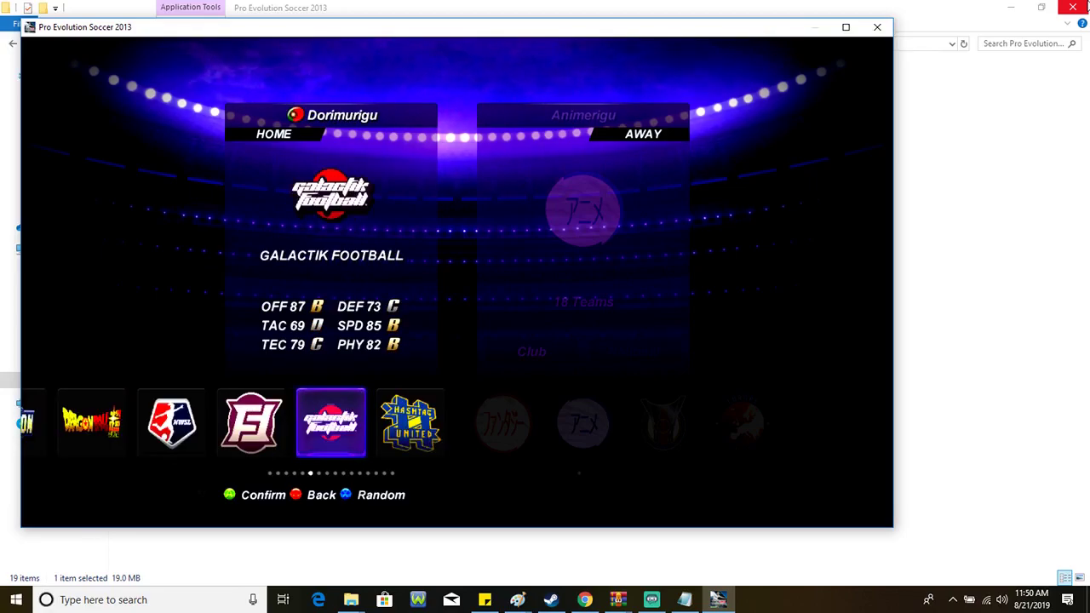
{"action": "key", "text": "Left"}
{"action": "key", "text": "Left"}
{"action": "key", "text": "Left"}
{"action": "key", "text": "Return"}
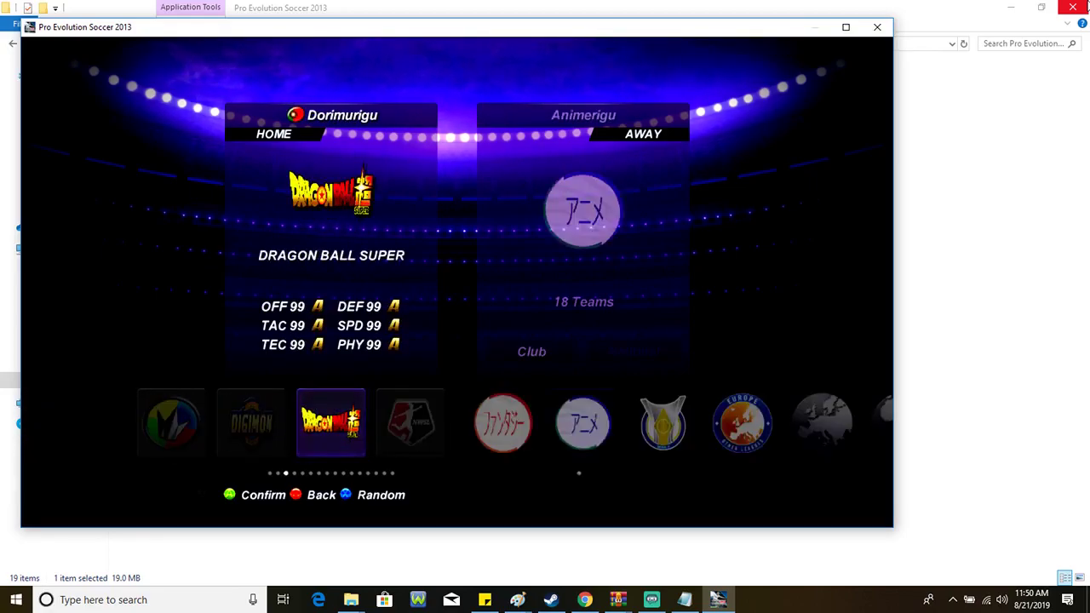
{"action": "key", "text": "Return"}
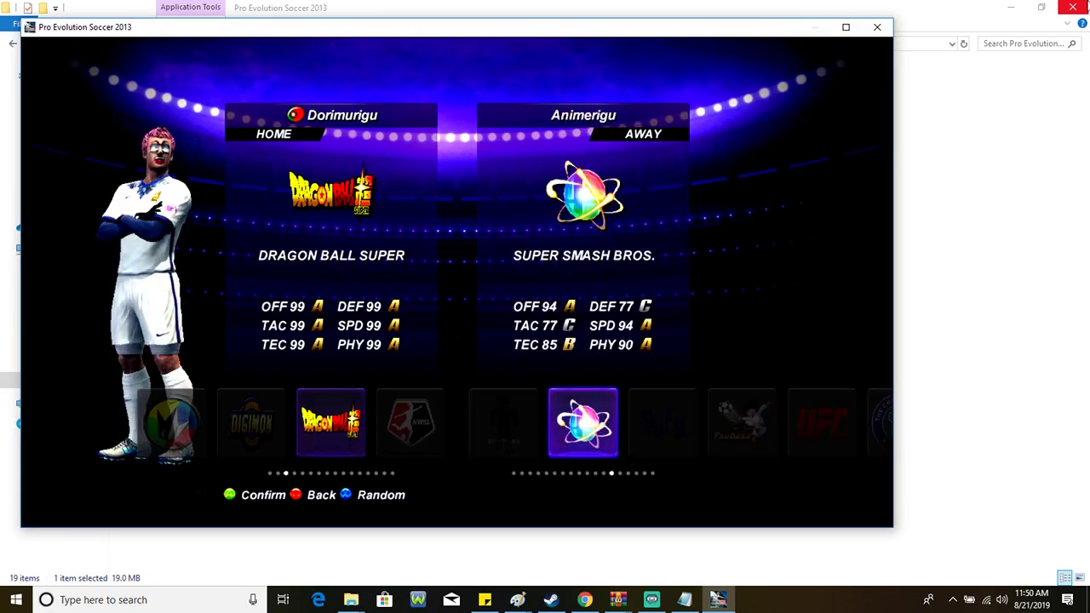
Confirm Super Smash Bros. away, show both 3-2-3-2 Quick Counter formations, and browse the home bench
{"action": "key", "text": "Return"}
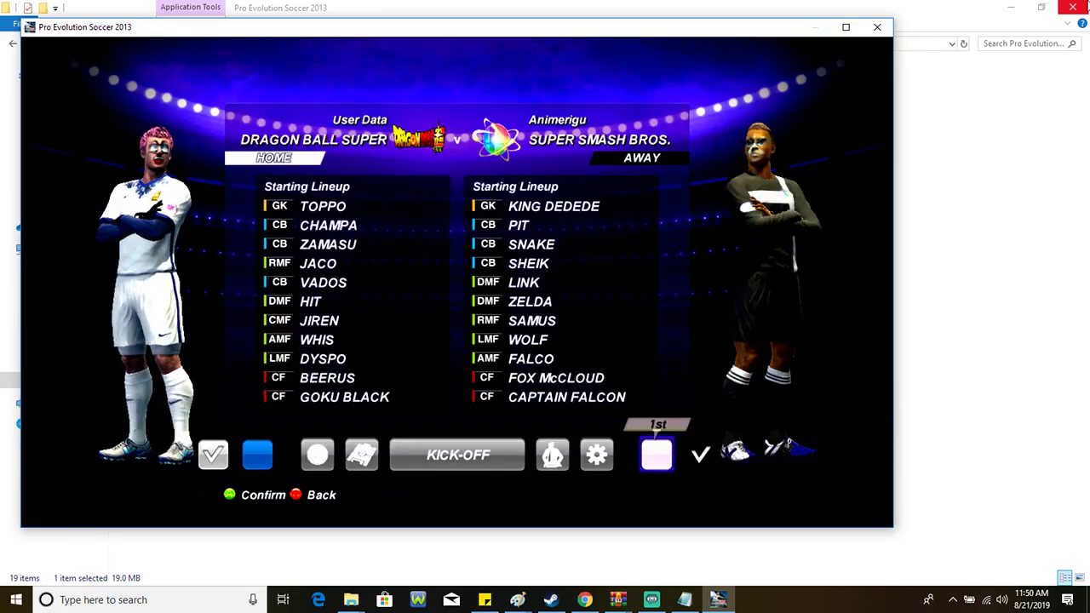
{"action": "key", "text": "Left"}
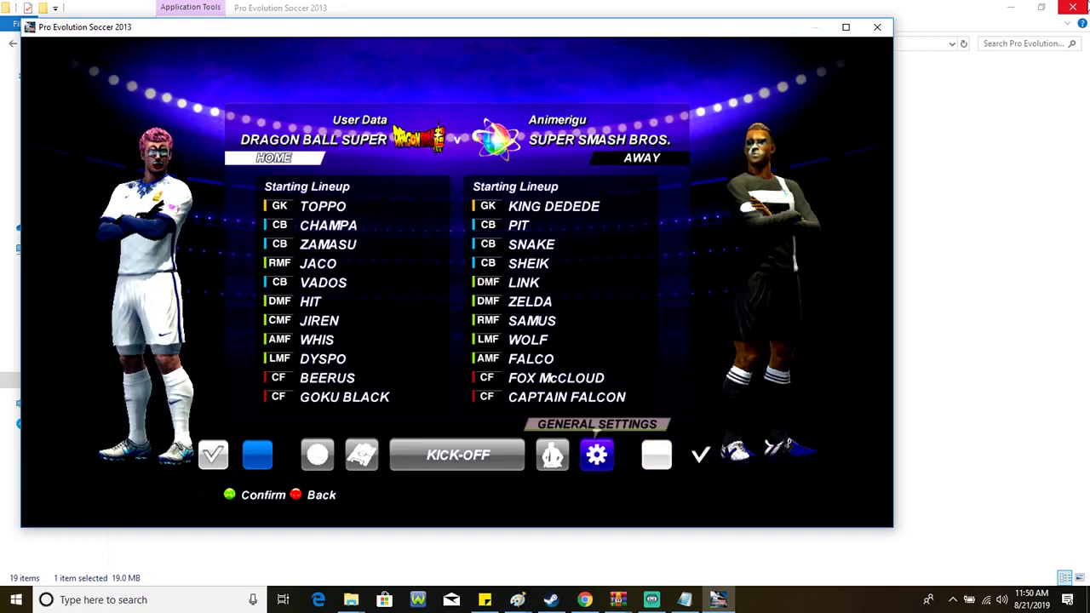
{"action": "key", "text": "Return"}
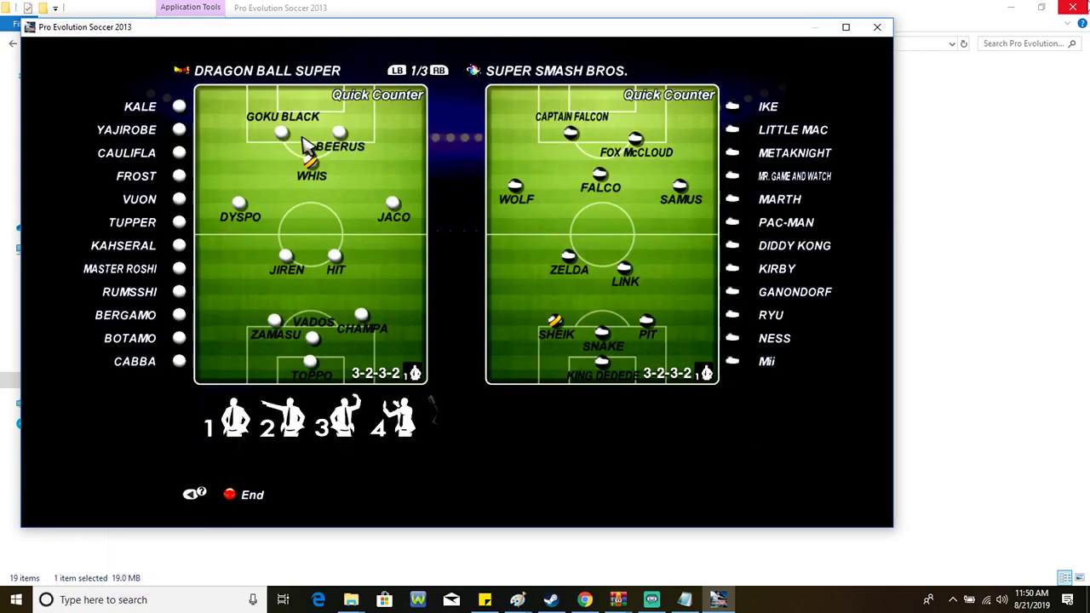
{"action": "left_click", "coordinate": [184, 129]}
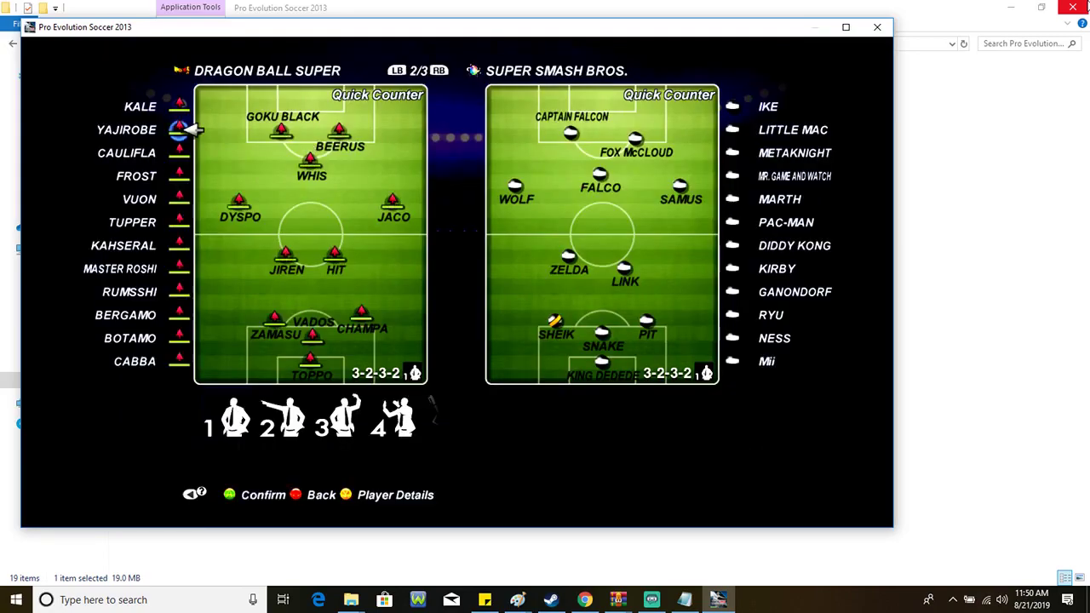
{"action": "key", "text": "Up"}
{"action": "key", "text": "Up"}
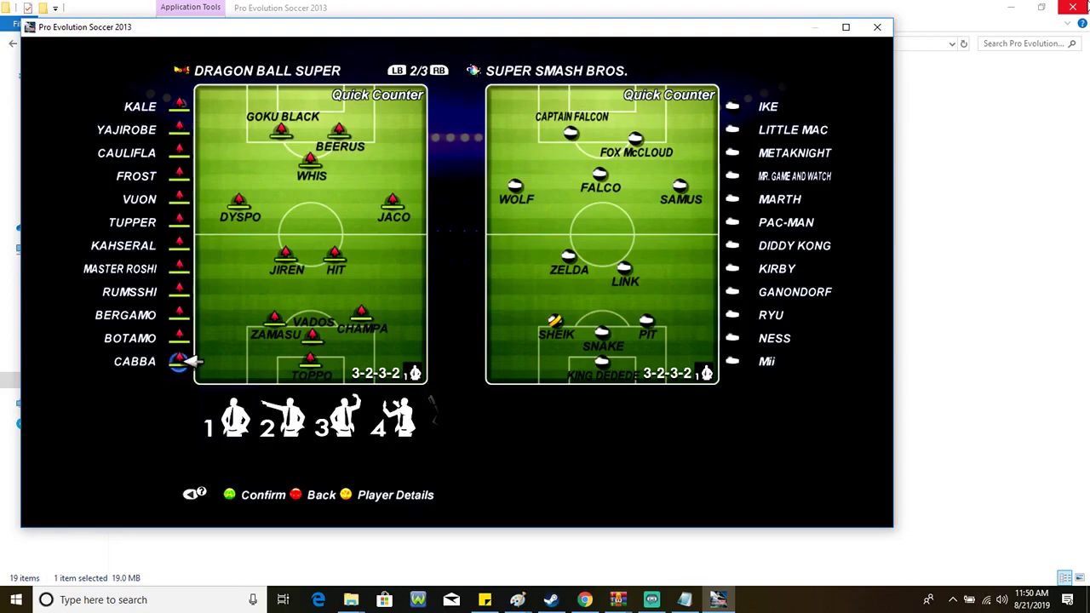